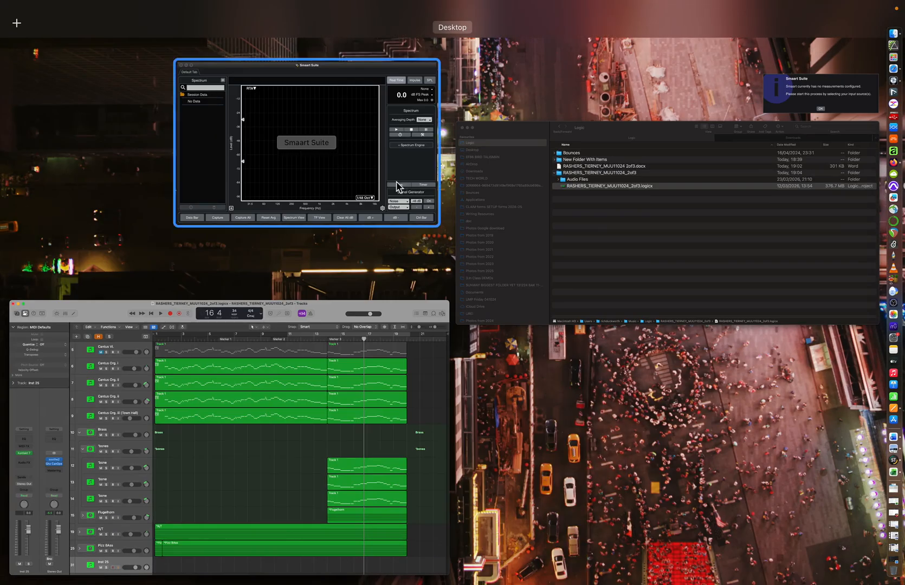
- Switch to Finder, open the MUU11024_2of3 project folder to inspect its Audio Files folder and Logic project, and return to the Logic folder
{"action": "left_click", "coordinate": [616, 219]}
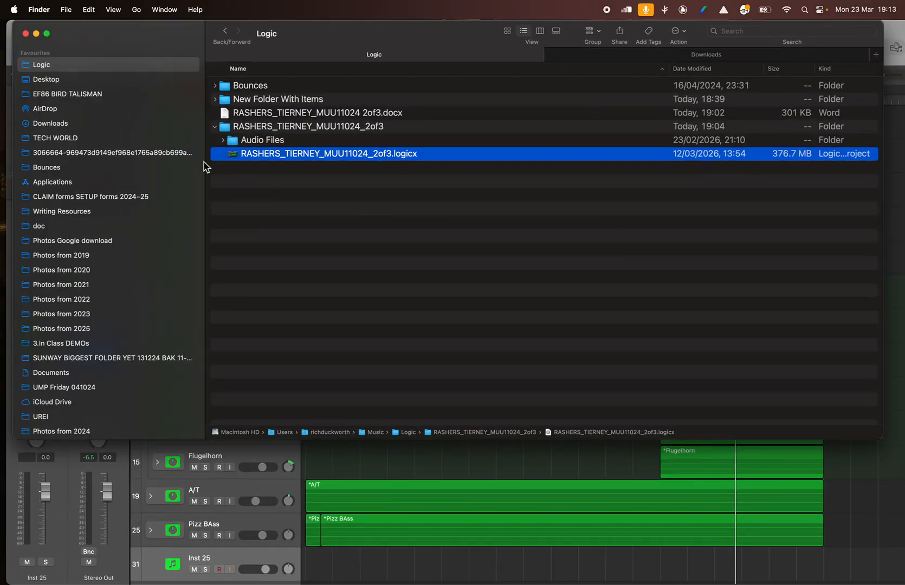
{"action": "left_click", "coordinate": [215, 127]}
{"action": "left_click", "coordinate": [214, 127]}
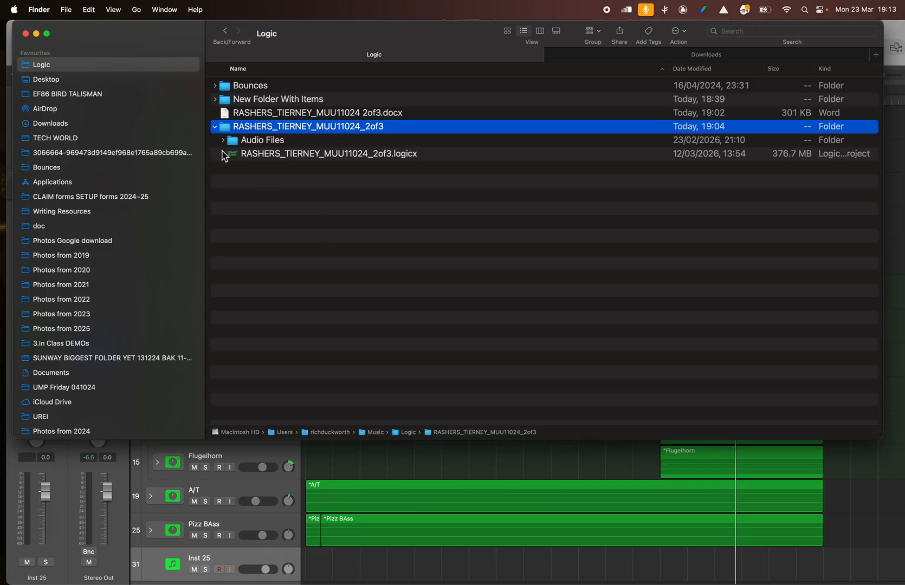
{"action": "left_click", "coordinate": [215, 126]}
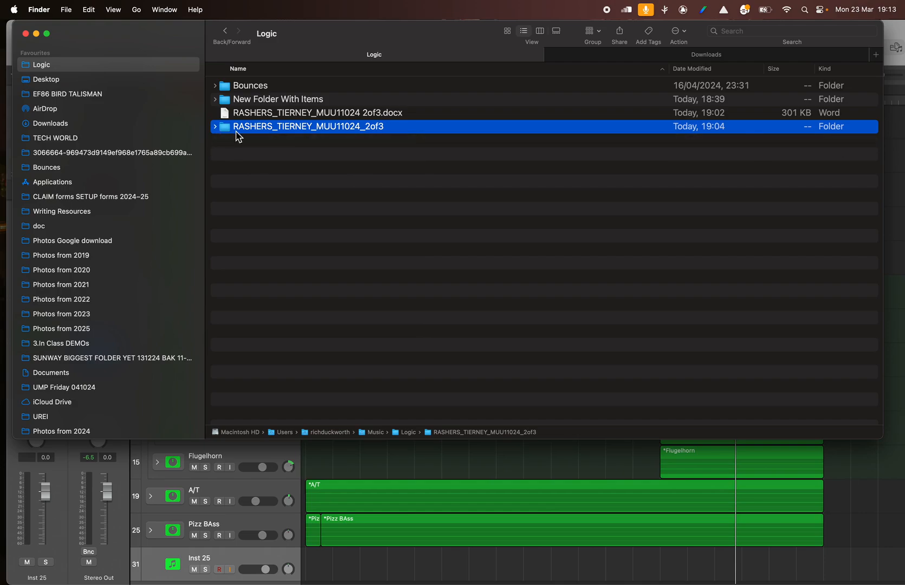
{"action": "double_click", "coordinate": [236, 131]}
{"action": "left_click", "coordinate": [217, 89]}
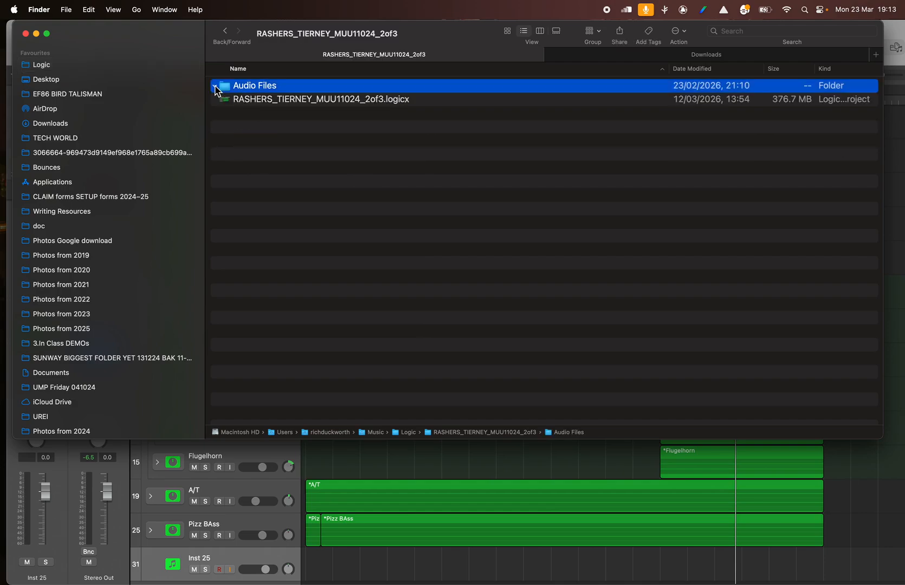
{"action": "left_click", "coordinate": [277, 103]}
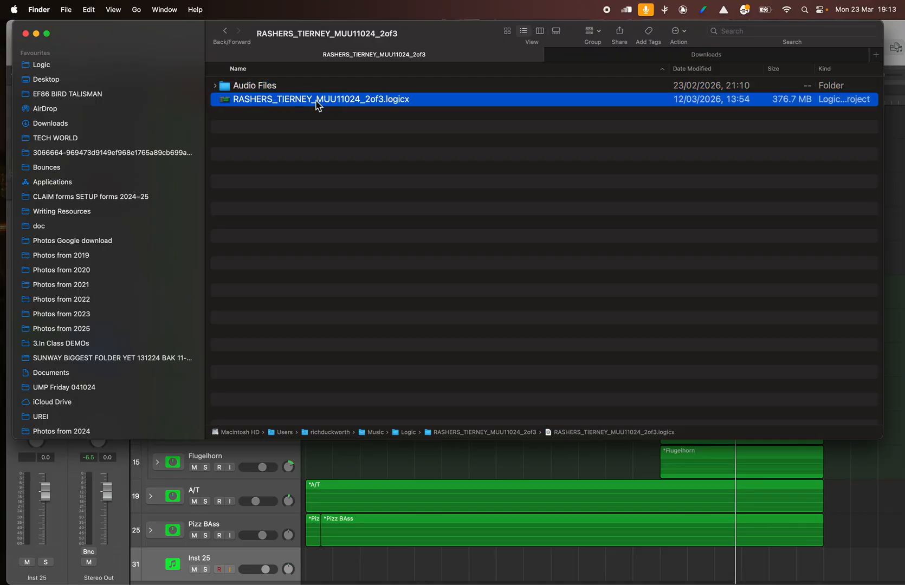
{"action": "left_click", "coordinate": [224, 31]}
- Expand the MUU11024_2of3 folder in the list, locate its .logicx project file, and collapse the folder again
{"action": "left_click", "coordinate": [236, 129]}
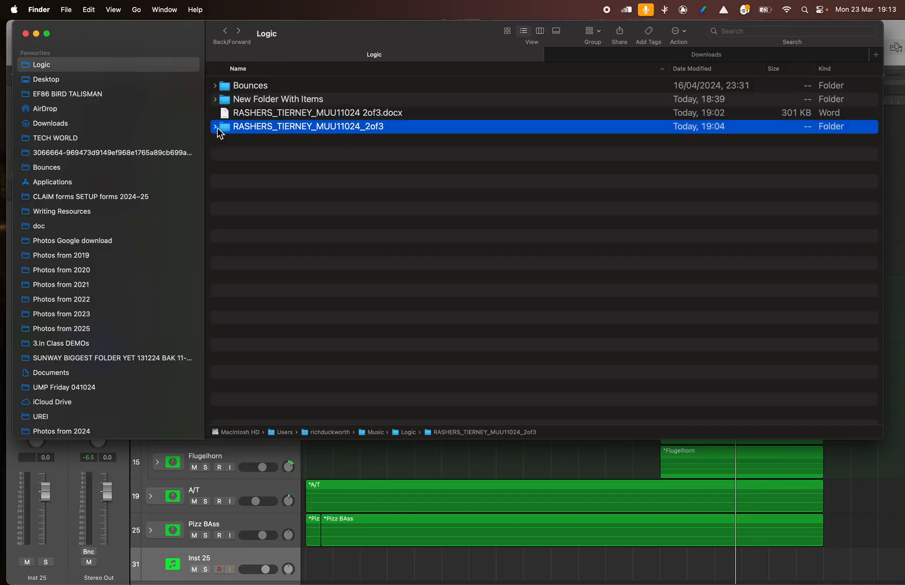
{"action": "left_click", "coordinate": [216, 128]}
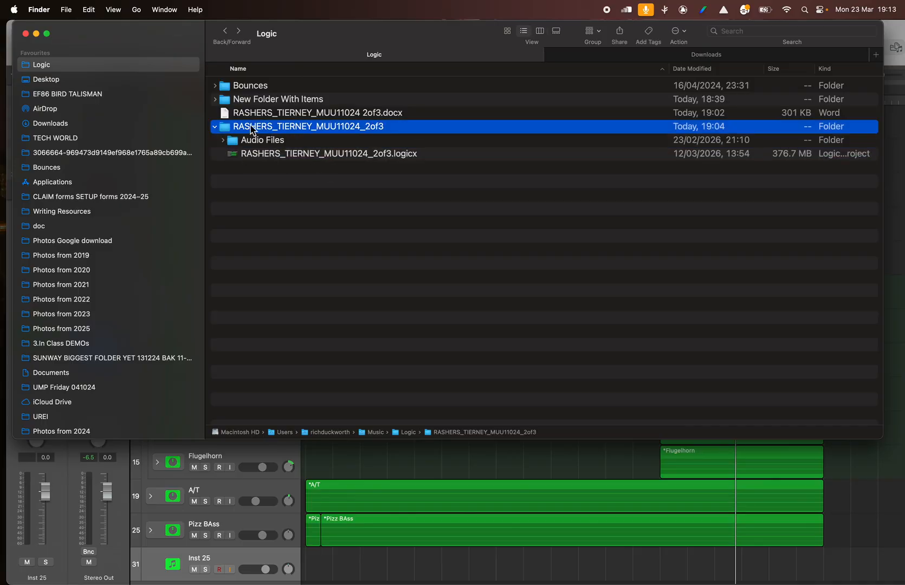
{"action": "right_click", "coordinate": [250, 130]}
{"action": "left_click", "coordinate": [223, 139]}
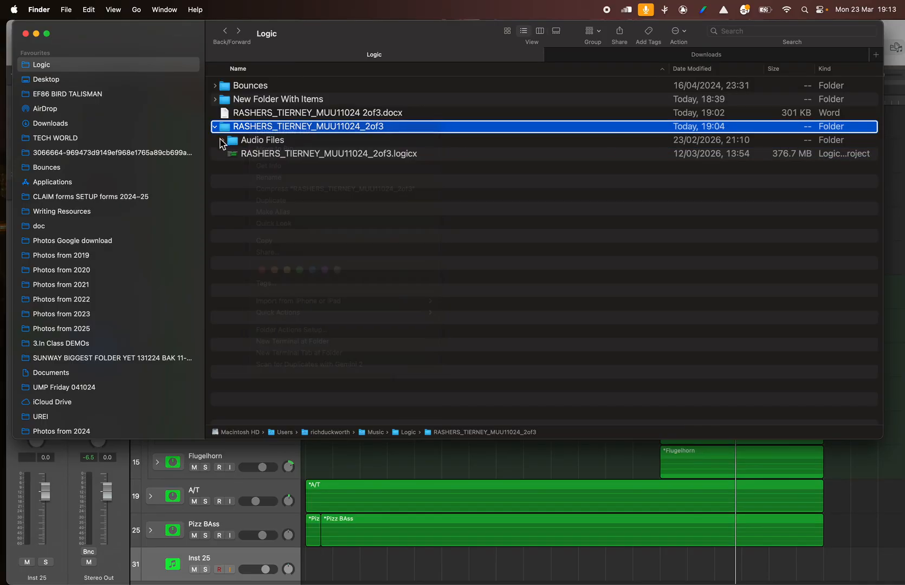
{"action": "left_click", "coordinate": [263, 157]}
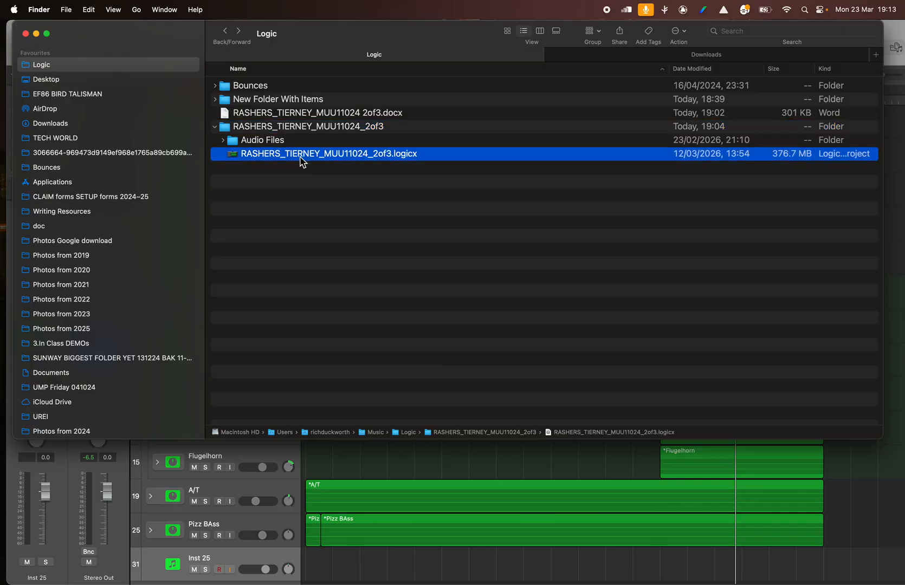
{"action": "left_click_drag", "start_coordinate": [277, 155], "coordinate": [281, 156]}
{"action": "left_click", "coordinate": [215, 126]}
- Open the MUU11024 2of3 Word document and highlight the Introduction paragraph under Commentary (Title)
{"action": "left_click", "coordinate": [275, 113]}
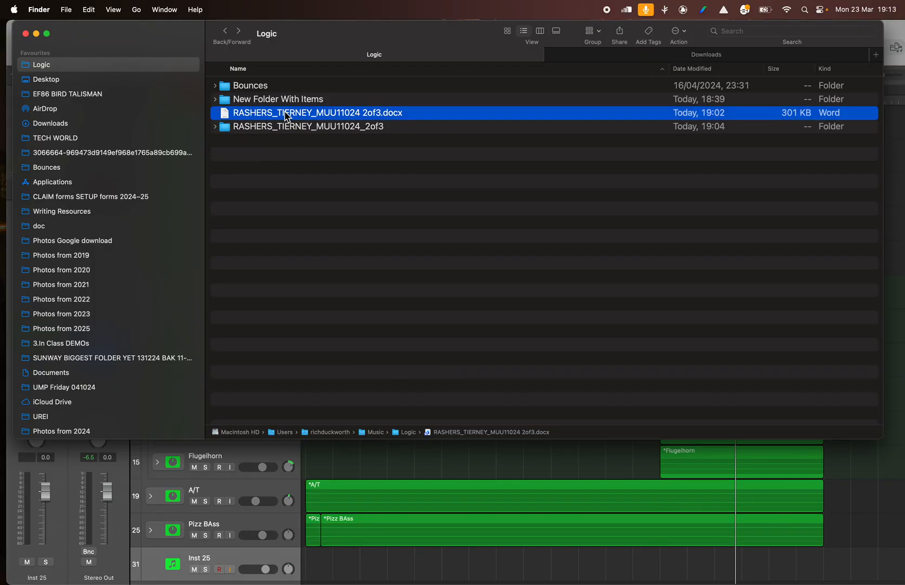
{"action": "double_click", "coordinate": [287, 116]}
{"action": "scroll", "coordinate": [394, 330], "scroll_direction": "down", "scroll_amount": 5}
{"action": "scroll", "coordinate": [394, 331], "scroll_direction": "down", "scroll_amount": 10}
{"action": "scroll", "coordinate": [394, 330], "scroll_direction": "down", "scroll_amount": 15}
{"action": "scroll", "coordinate": [394, 331], "scroll_direction": "down", "scroll_amount": 20}
{"action": "scroll", "coordinate": [394, 330], "scroll_direction": "down", "scroll_amount": 3}
{"action": "left_click_drag", "start_coordinate": [195, 220], "coordinate": [341, 407]}
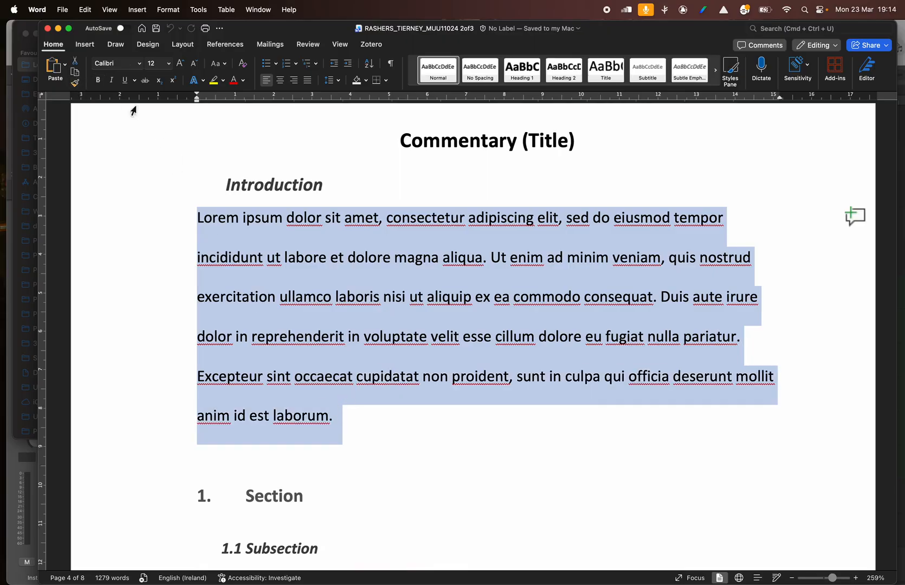
- Review the commentary's numbered sections through to the References page and highlight the third bibliography entry
{"action": "scroll", "coordinate": [258, 318], "scroll_direction": "down", "scroll_amount": 20}
{"action": "scroll", "coordinate": [258, 318], "scroll_direction": "down", "scroll_amount": 20}
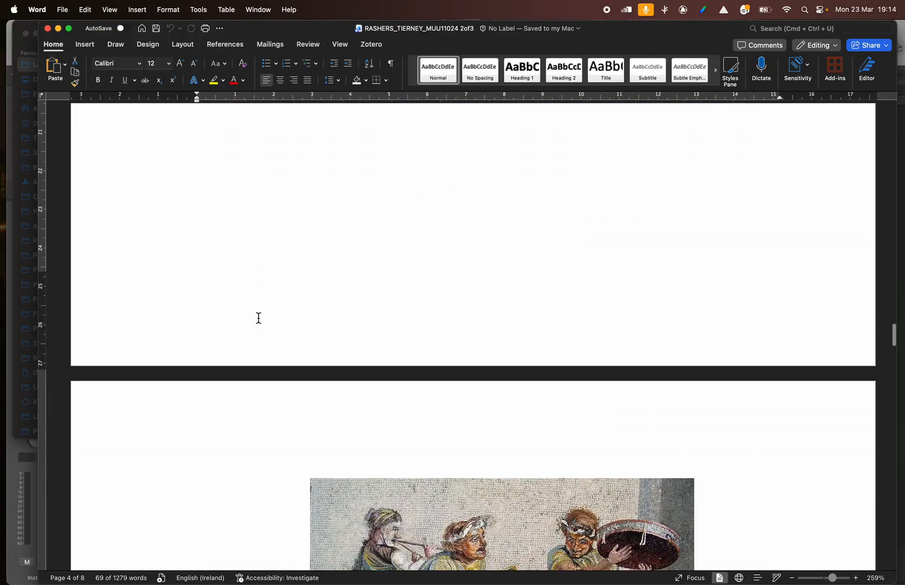
{"action": "scroll", "coordinate": [377, 354], "scroll_direction": "down", "scroll_amount": 20}
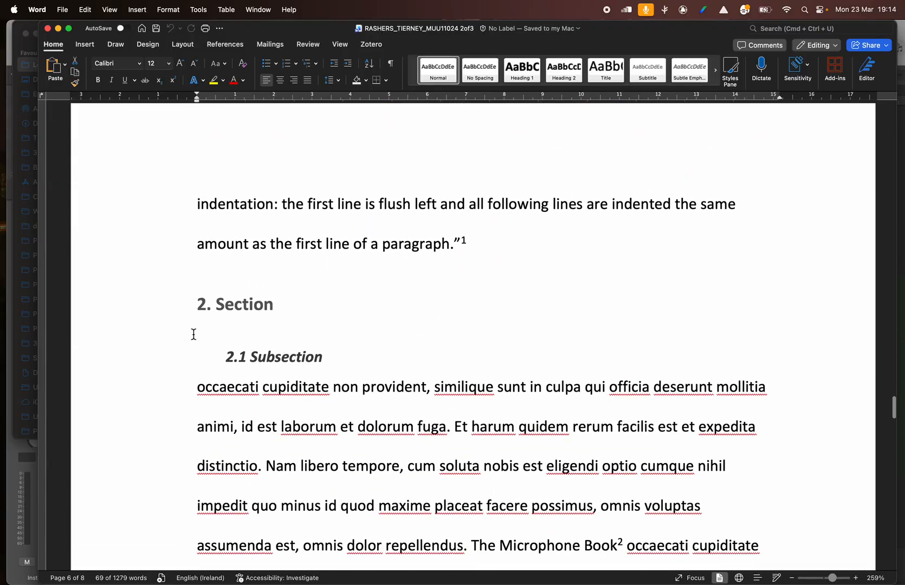
{"action": "scroll", "coordinate": [182, 365], "scroll_direction": "down", "scroll_amount": 14}
{"action": "scroll", "coordinate": [184, 360], "scroll_direction": "up", "scroll_amount": 20}
{"action": "scroll", "coordinate": [184, 361], "scroll_direction": "up", "scroll_amount": 3}
{"action": "scroll", "coordinate": [183, 363], "scroll_direction": "down", "scroll_amount": 20}
{"action": "scroll", "coordinate": [183, 365], "scroll_direction": "down", "scroll_amount": 5}
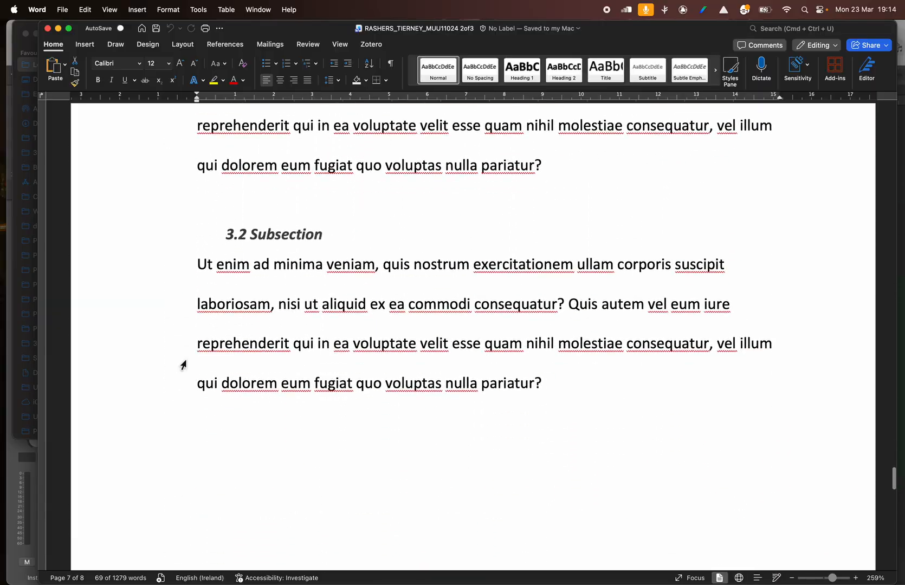
{"action": "scroll", "coordinate": [183, 364], "scroll_direction": "up", "scroll_amount": 8}
{"action": "scroll", "coordinate": [183, 363], "scroll_direction": "down", "scroll_amount": 20}
{"action": "scroll", "coordinate": [183, 360], "scroll_direction": "down", "scroll_amount": 10}
{"action": "scroll", "coordinate": [184, 346], "scroll_direction": "up", "scroll_amount": 15}
{"action": "scroll", "coordinate": [228, 309], "scroll_direction": "down", "scroll_amount": 1}
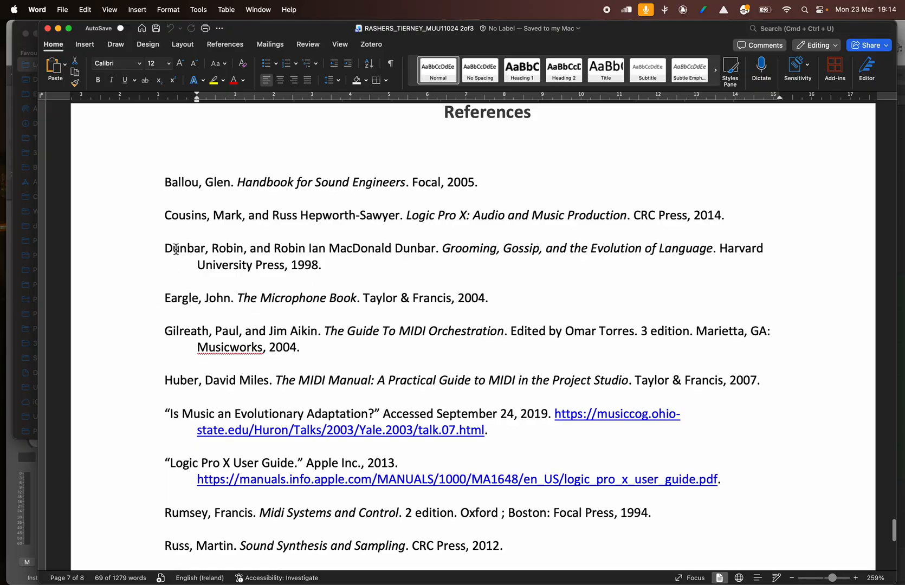
{"action": "left_click_drag", "start_coordinate": [332, 275], "coordinate": [153, 257]}
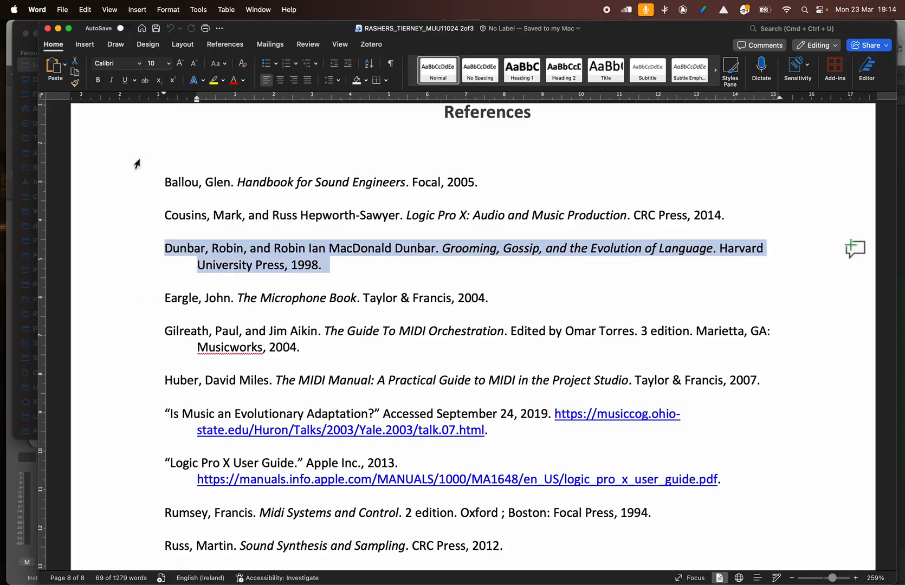
- Go back to the footnotes below subsection 2.2 and close the Word document
{"action": "scroll", "coordinate": [178, 115], "scroll_direction": "up", "scroll_amount": 15}
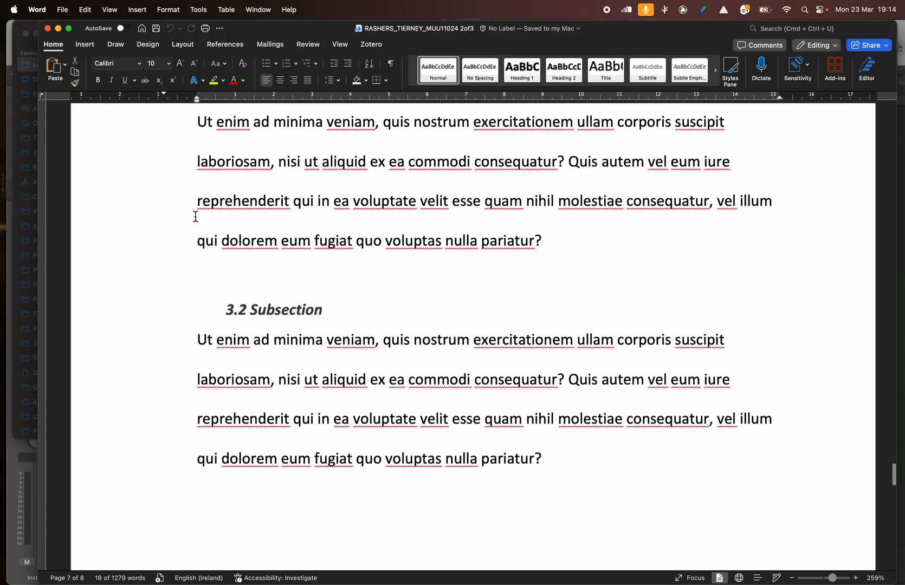
{"action": "scroll", "coordinate": [197, 249], "scroll_direction": "up", "scroll_amount": 10}
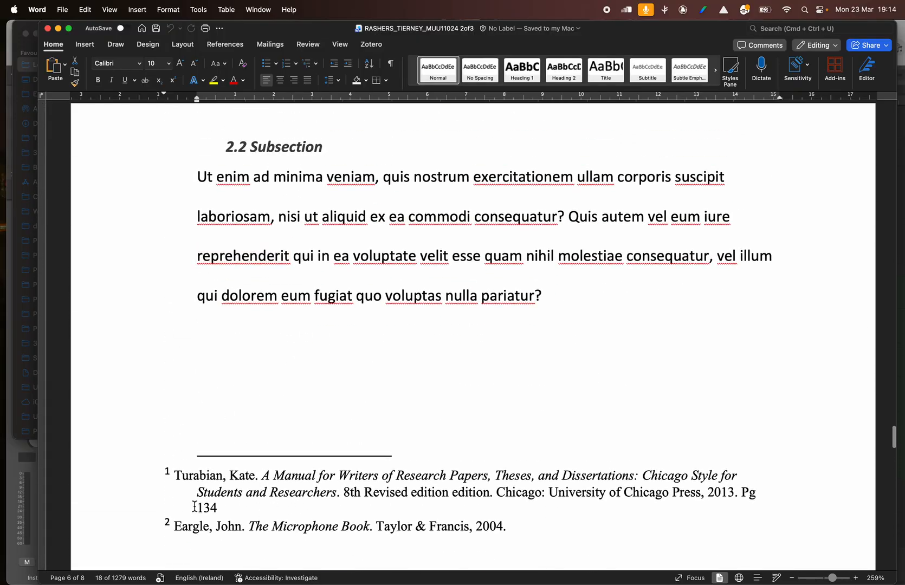
{"action": "left_click", "coordinate": [48, 29]}
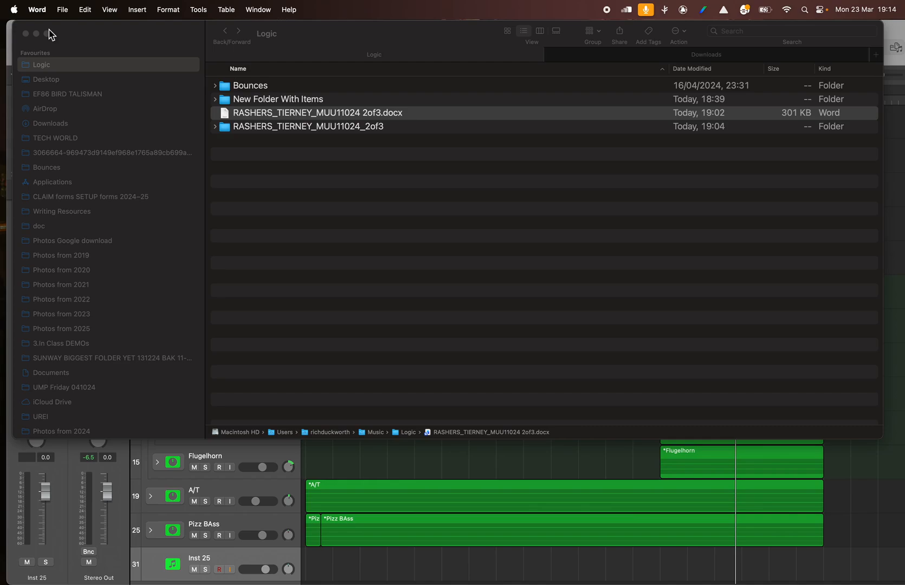
- Expand the MUU11024_2of3 folder and move the MUU11024 2of3 Word document into it
{"action": "left_click", "coordinate": [281, 112]}
{"action": "left_click", "coordinate": [217, 130]}
{"action": "left_click", "coordinate": [216, 130]}
{"action": "left_click", "coordinate": [252, 130]}
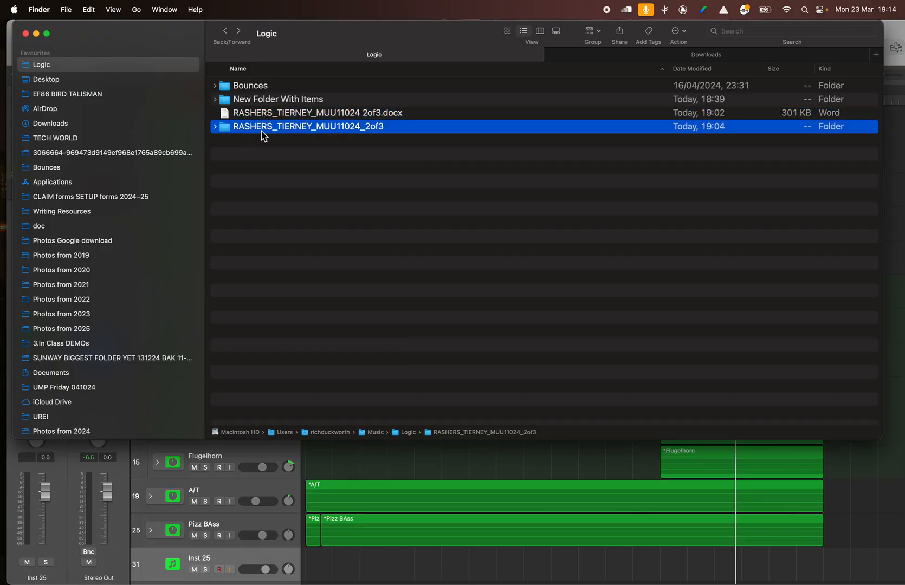
{"action": "left_click", "coordinate": [217, 131]}
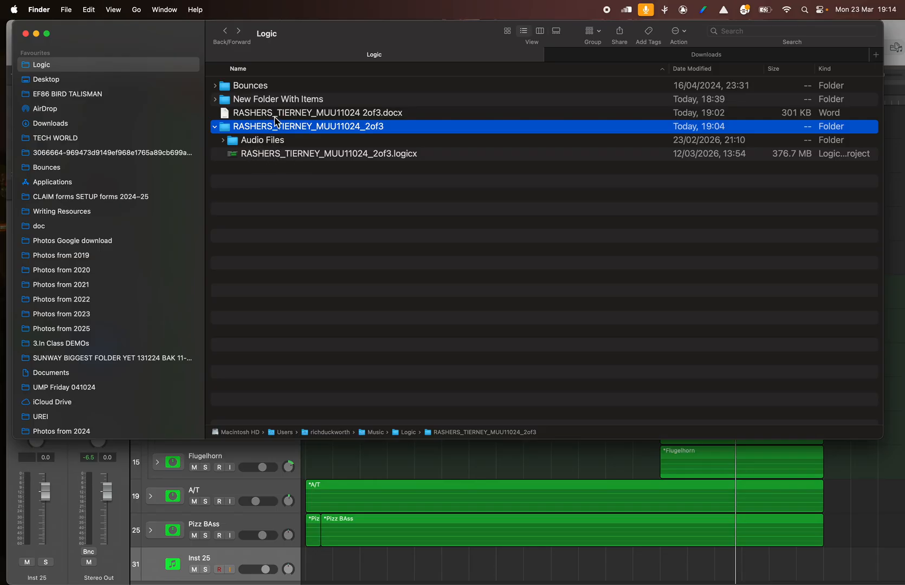
{"action": "mouse_move", "coordinate": [258, 118]}
{"action": "left_mouse_down"}
{"action": "mouse_move", "coordinate": [247, 130]}
{"action": "mouse_move", "coordinate": [270, 130]}
{"action": "left_mouse_up"}
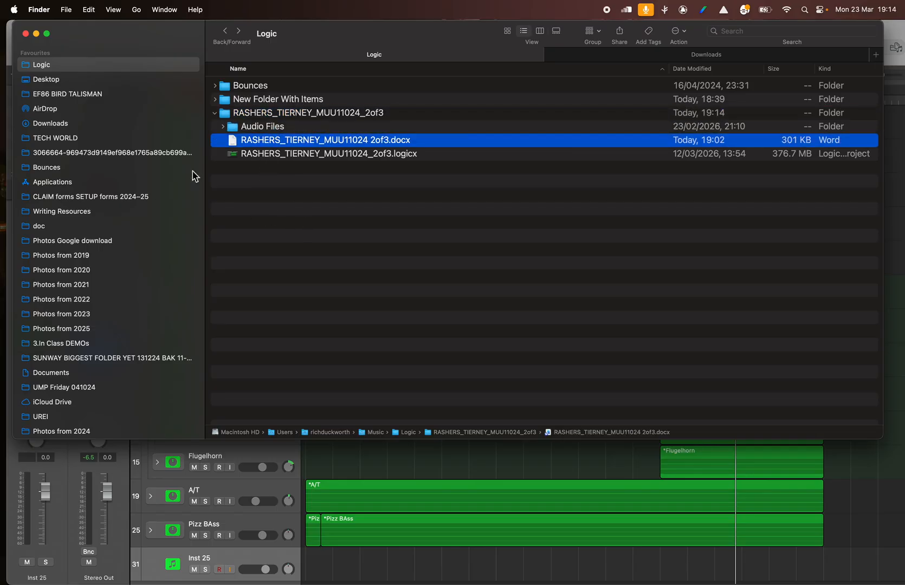
- Check the Audio Files subfolder inside the MUU11024_2of3 folder, then collapse the project folder
{"action": "left_click", "coordinate": [273, 126]}
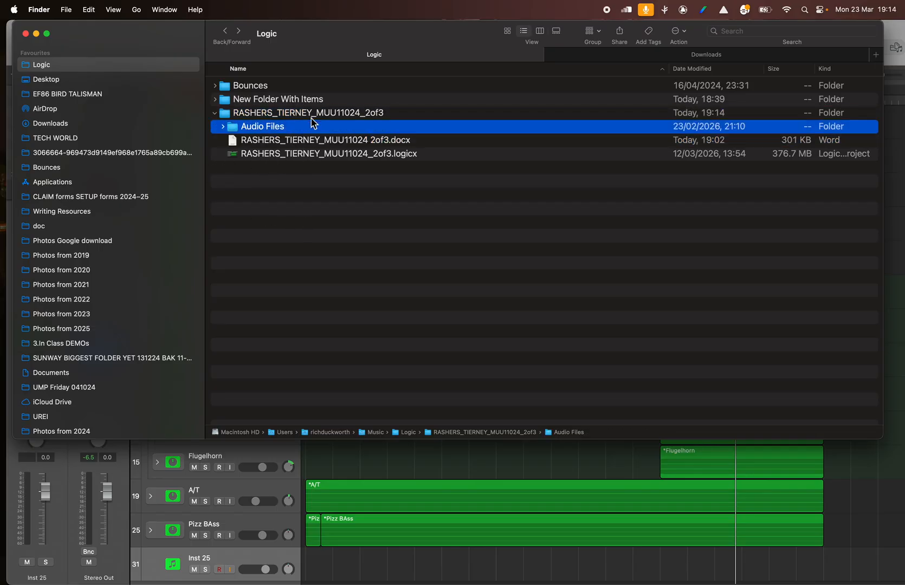
{"action": "left_click", "coordinate": [287, 114]}
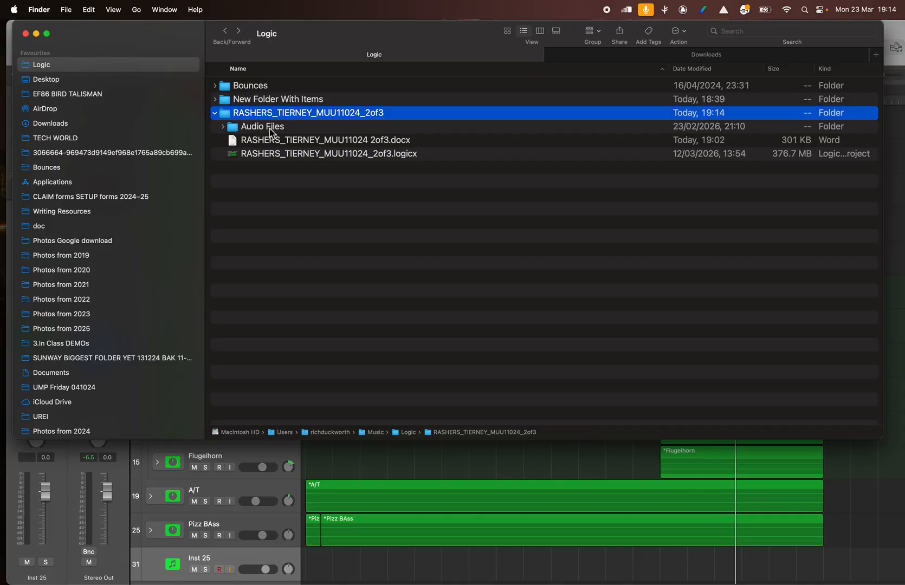
{"action": "left_click", "coordinate": [216, 113]}
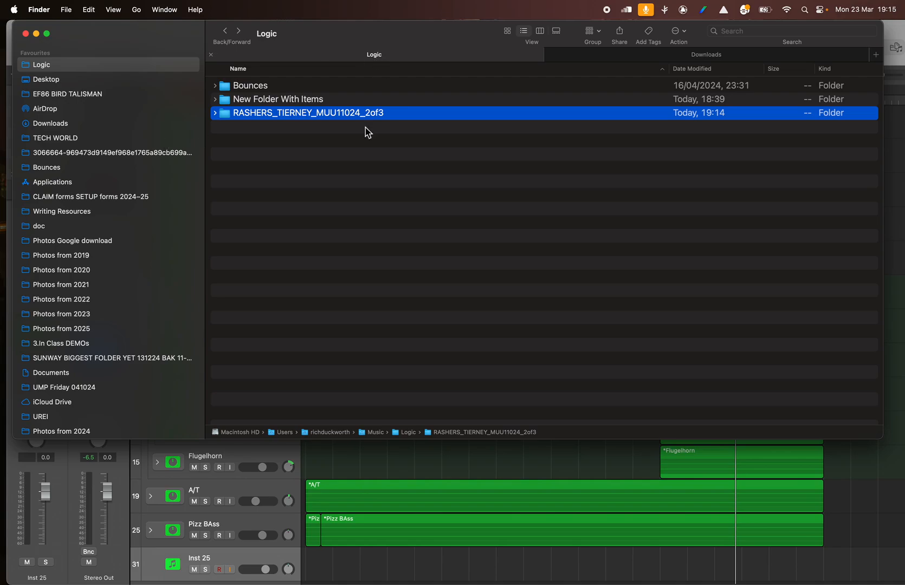
- Go up to the home folder, locate the Logic folder inside Music, and collapse the nested and main Music folders
{"action": "double_click", "coordinate": [376, 432]}
{"action": "double_click", "coordinate": [331, 432]}
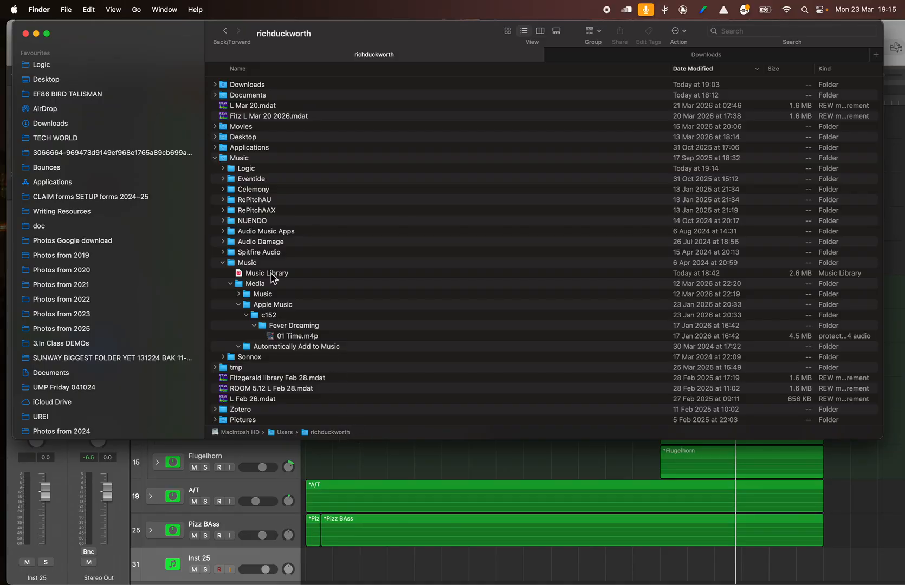
{"action": "left_click", "coordinate": [215, 161]}
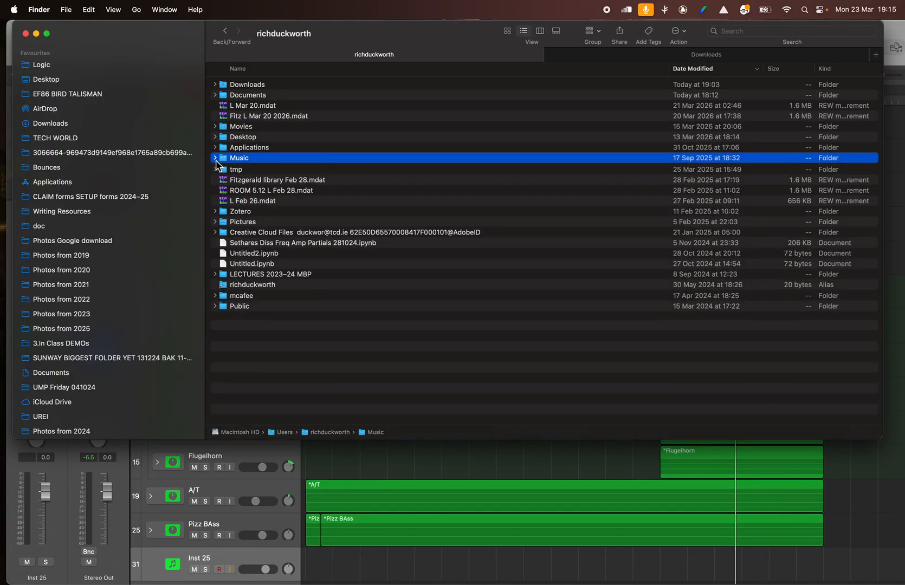
{"action": "left_click", "coordinate": [216, 161]}
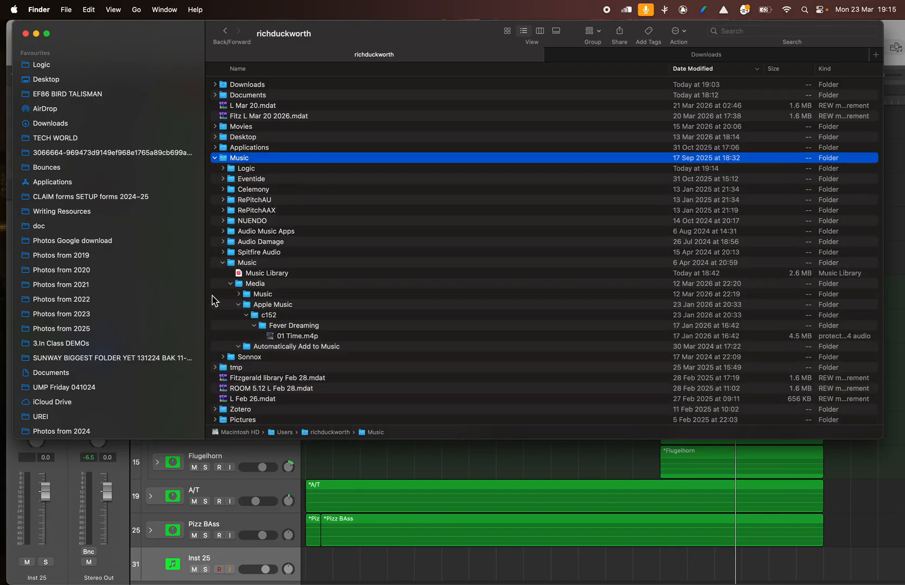
{"action": "left_click", "coordinate": [223, 263]}
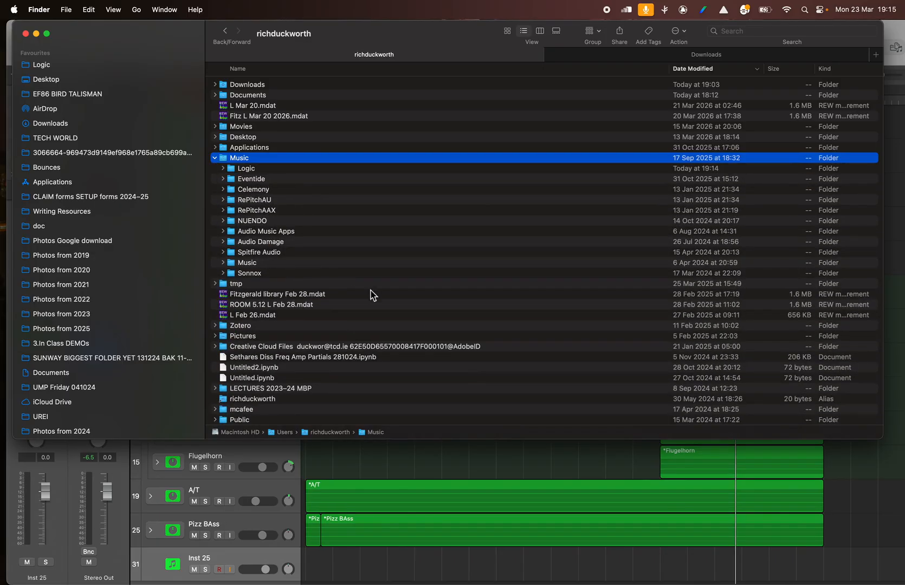
{"action": "left_click", "coordinate": [215, 158]}
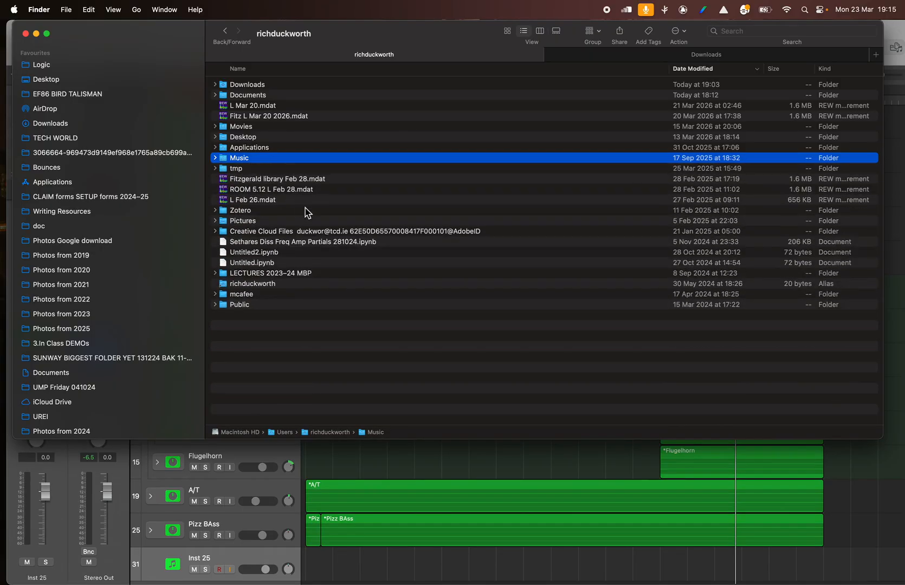
- Switch to Logic Pro and create a new empty project without closing the current one
{"action": "left_click", "coordinate": [432, 460]}
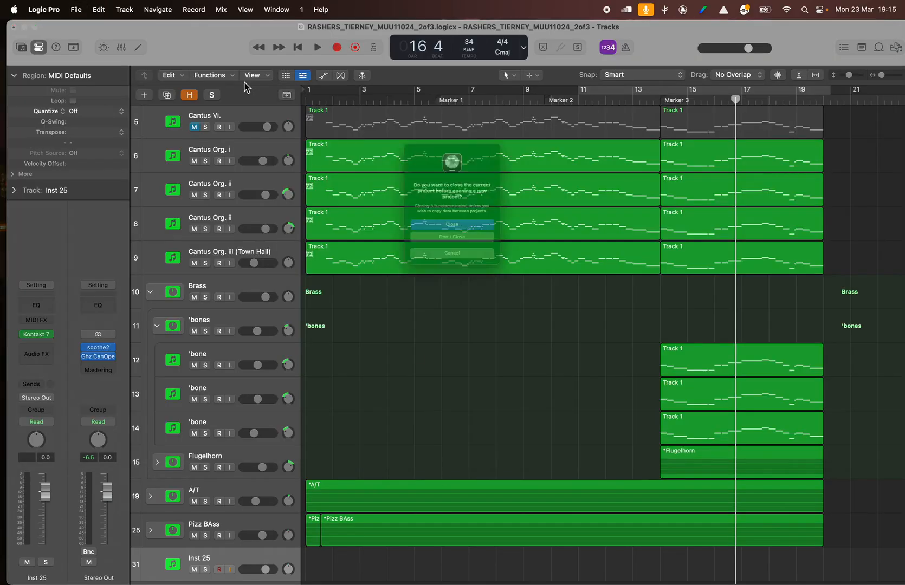
{"action": "left_click", "coordinate": [447, 252]}
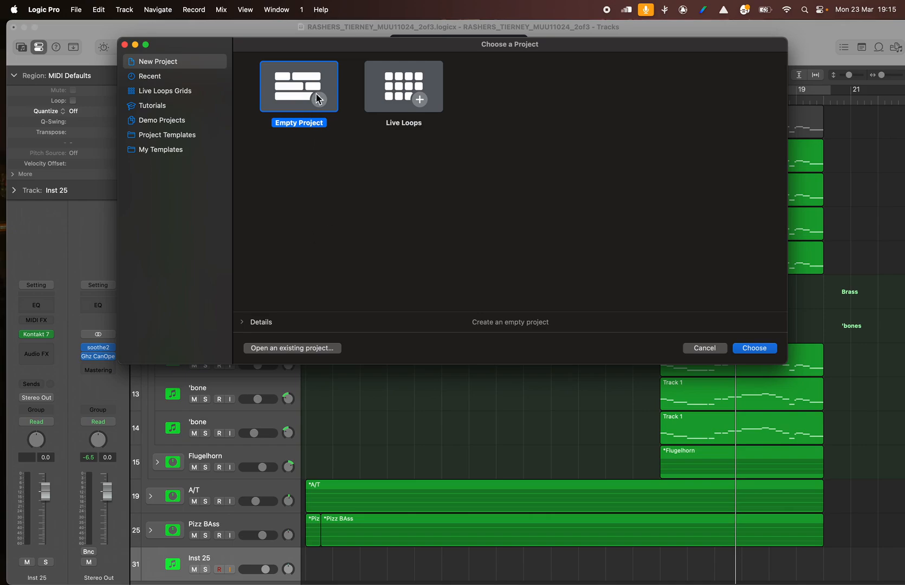
{"action": "left_click", "coordinate": [751, 358]}
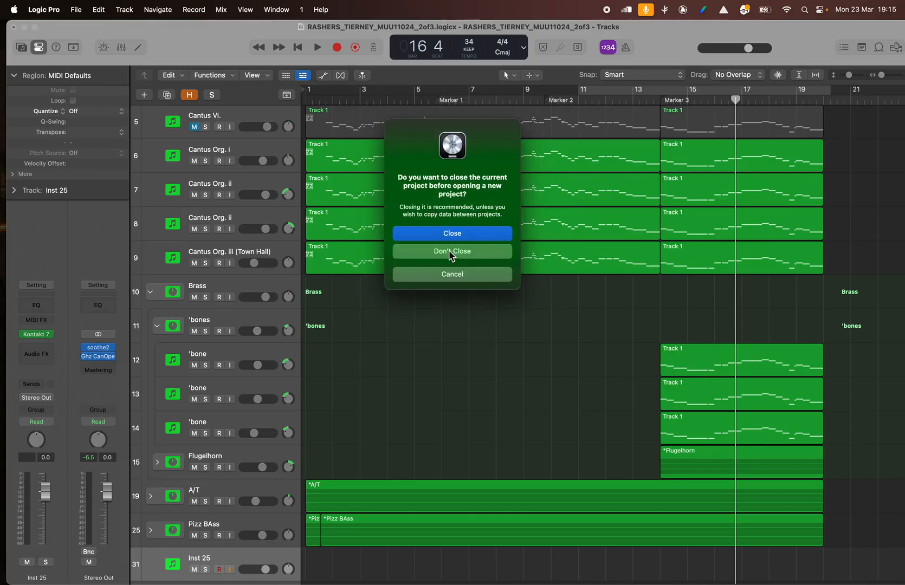
{"action": "left_click", "coordinate": [449, 252]}
{"action": "left_click", "coordinate": [452, 252]}
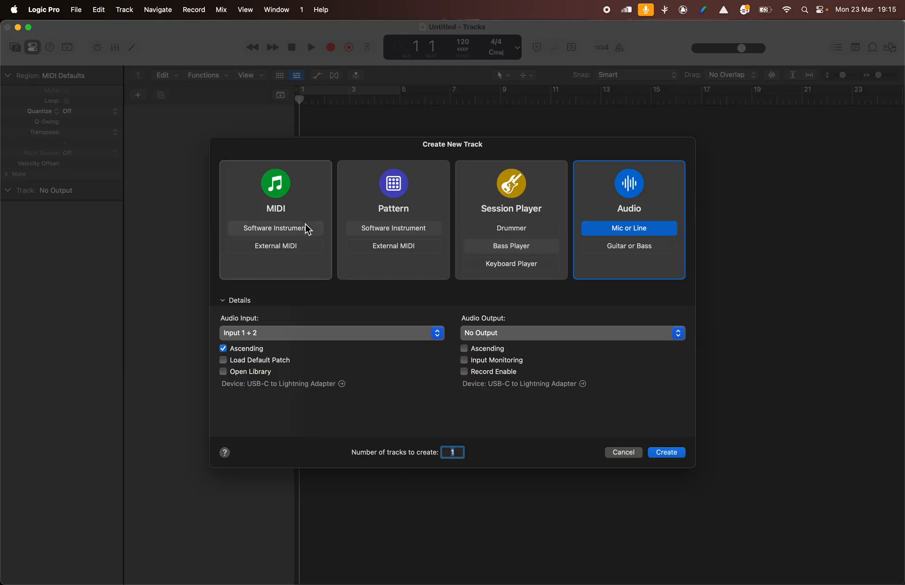
- Create one software instrument track that uses the EFM1 instrument
{"action": "left_click", "coordinate": [306, 228]}
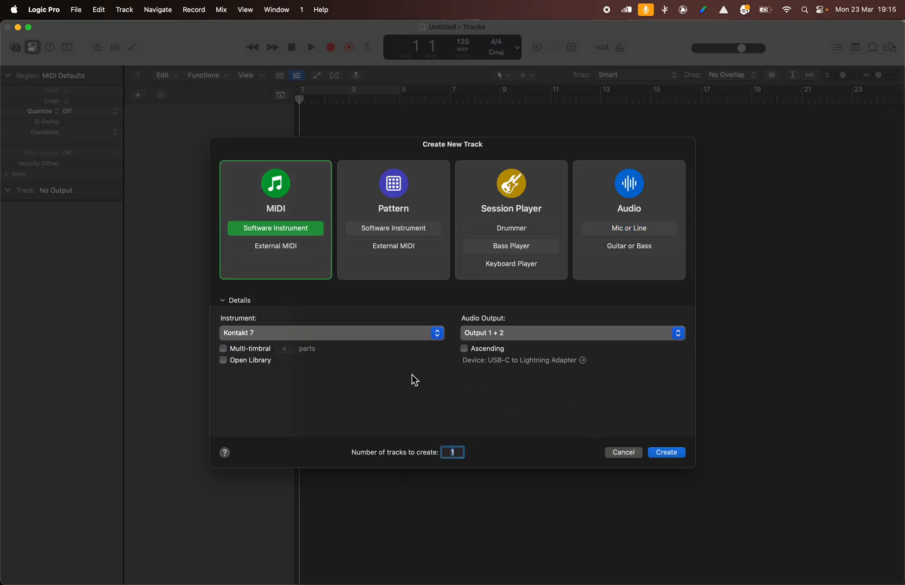
{"action": "left_click", "coordinate": [369, 333]}
{"action": "left_click", "coordinate": [273, 286]}
{"action": "left_click", "coordinate": [666, 452]}
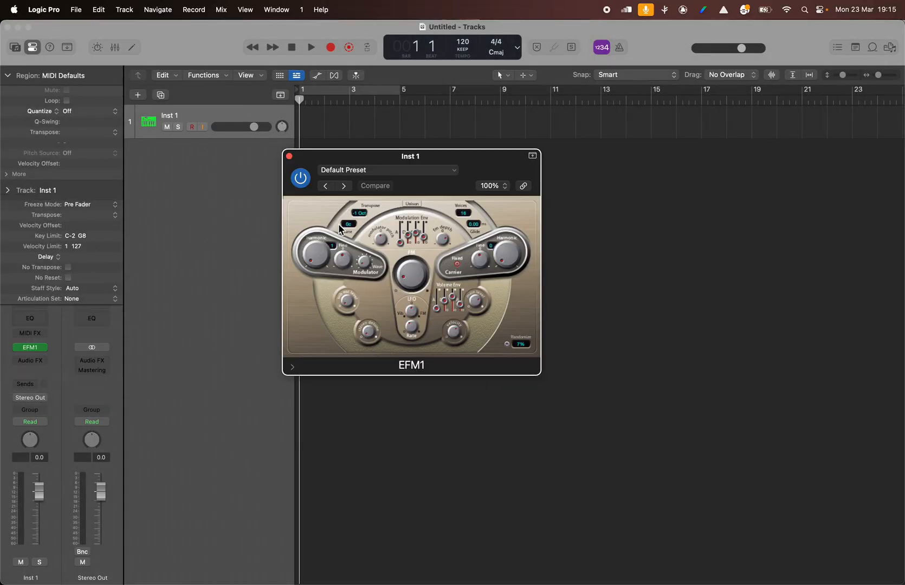
- Start saving the project in the Logic folder and name it with the student's name followed by MUU11024 2of3
{"action": "left_click", "coordinate": [76, 9]}
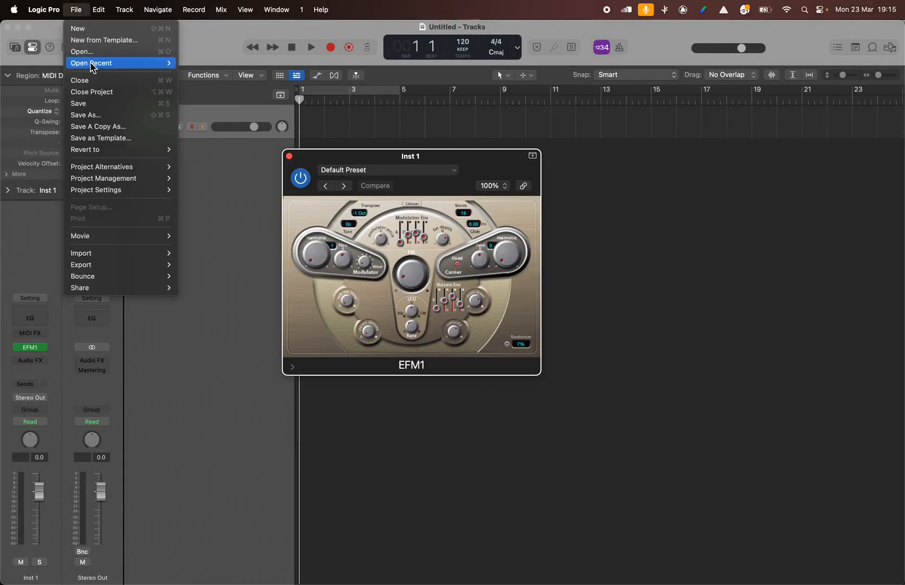
{"action": "left_click", "coordinate": [229, 30]}
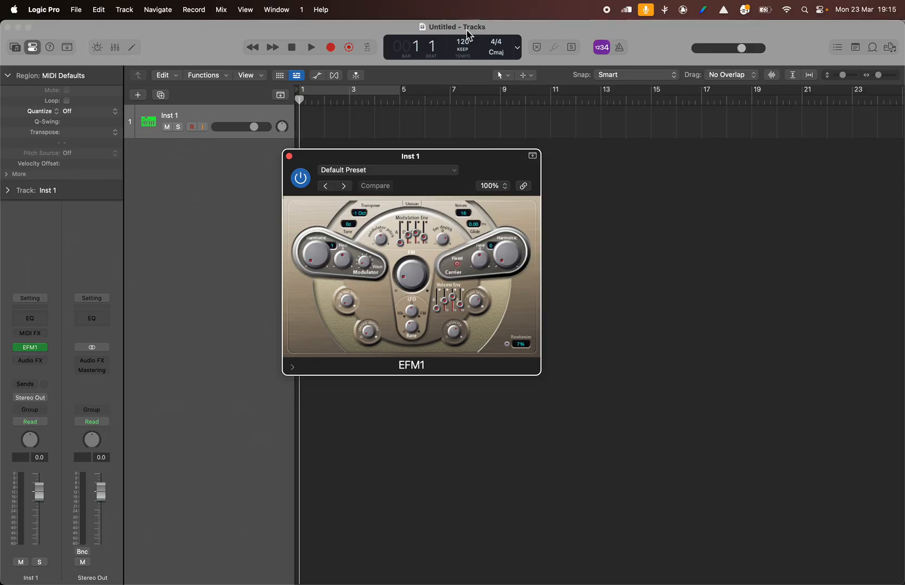
{"action": "left_click", "coordinate": [37, 11]}
{"action": "mouse_move", "coordinate": [72, 11]}
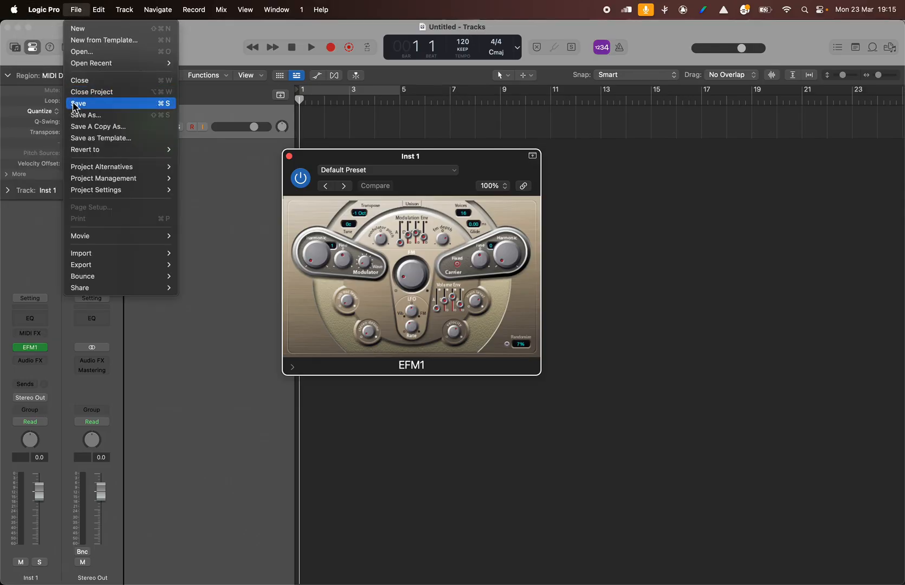
{"action": "left_click", "coordinate": [75, 104]}
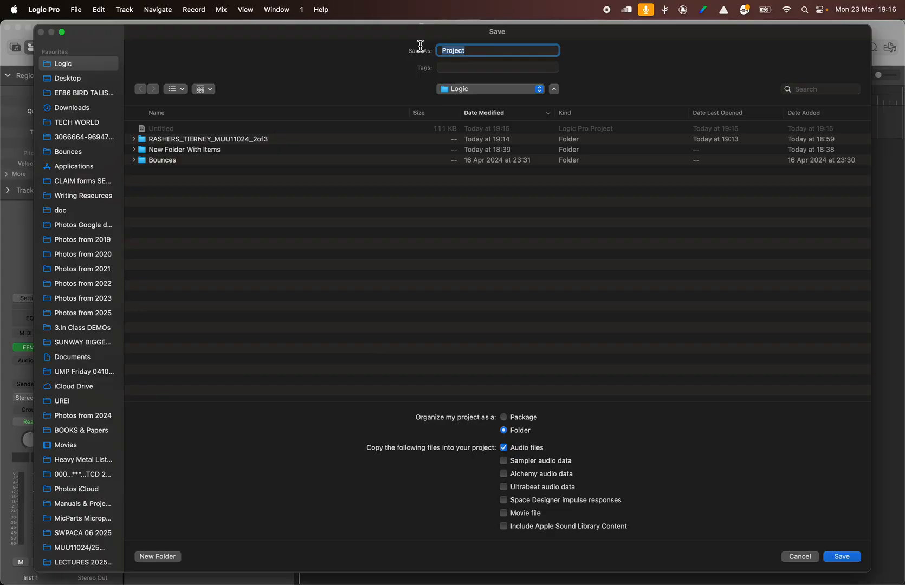
{"action": "type", "text": "The Bould Maeve MUU11024 2of3"}
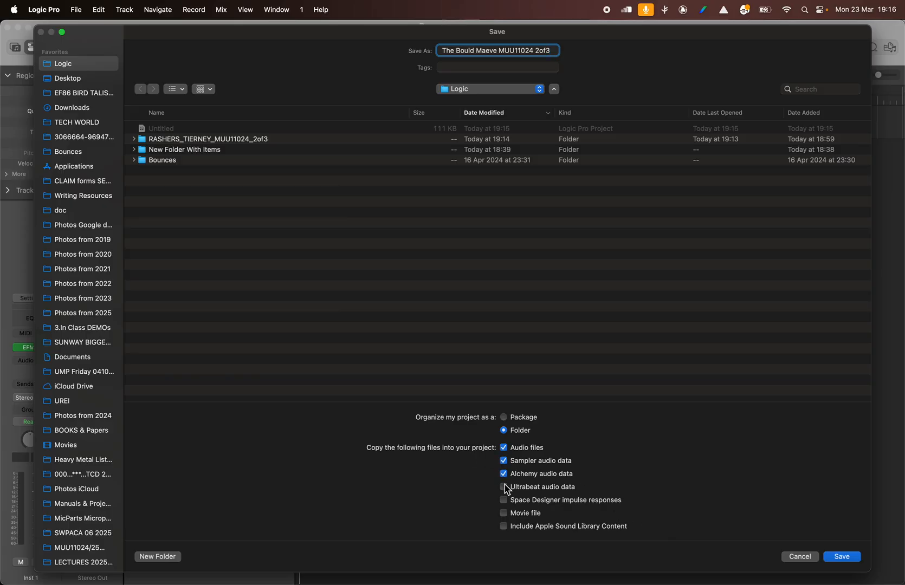
- Save the project as a folder including audio, sampler, Alchemy, Ultrabeat, Space Designer and Apple Sound Library content, but without movie files
{"action": "left_click", "coordinate": [503, 499]}
{"action": "left_click", "coordinate": [503, 512]}
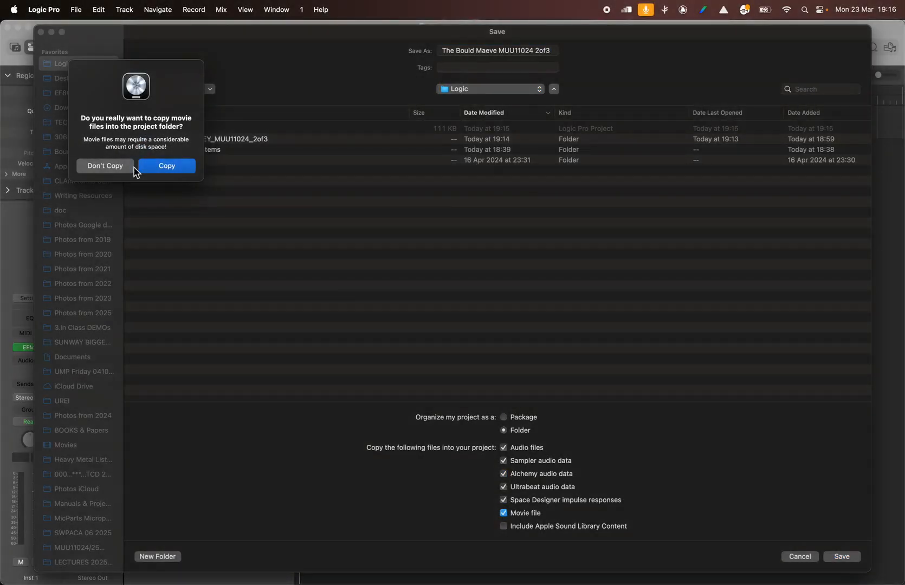
{"action": "left_click", "coordinate": [105, 165]}
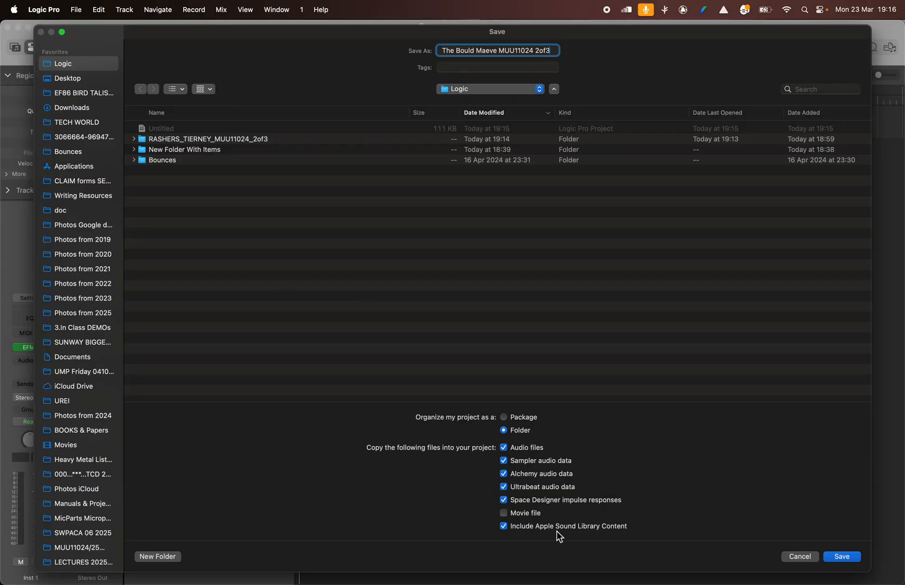
{"action": "left_click", "coordinate": [841, 557]}
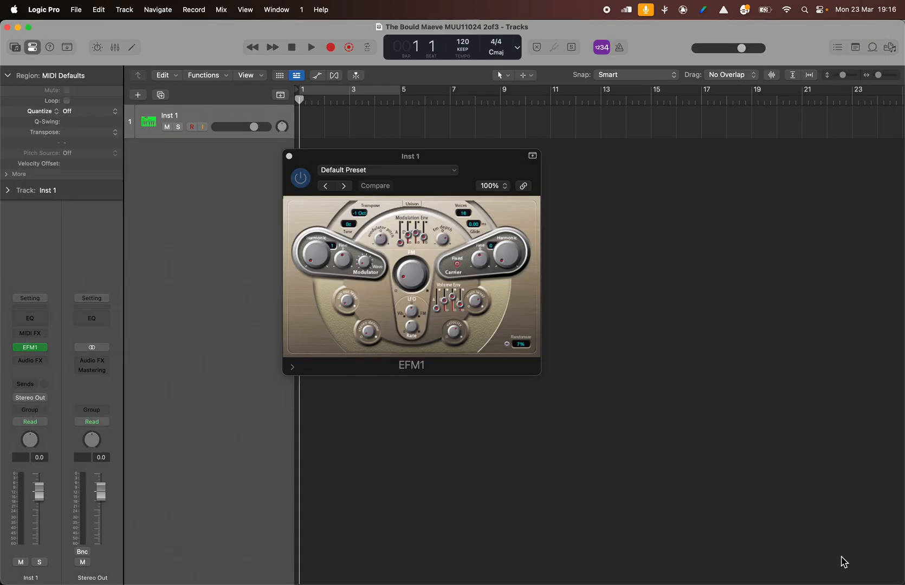
- Switch to Finder, open the Logic folder, and expand the newly saved project folder to check its Logic project file
{"action": "key", "text": "ctrl+Up"}
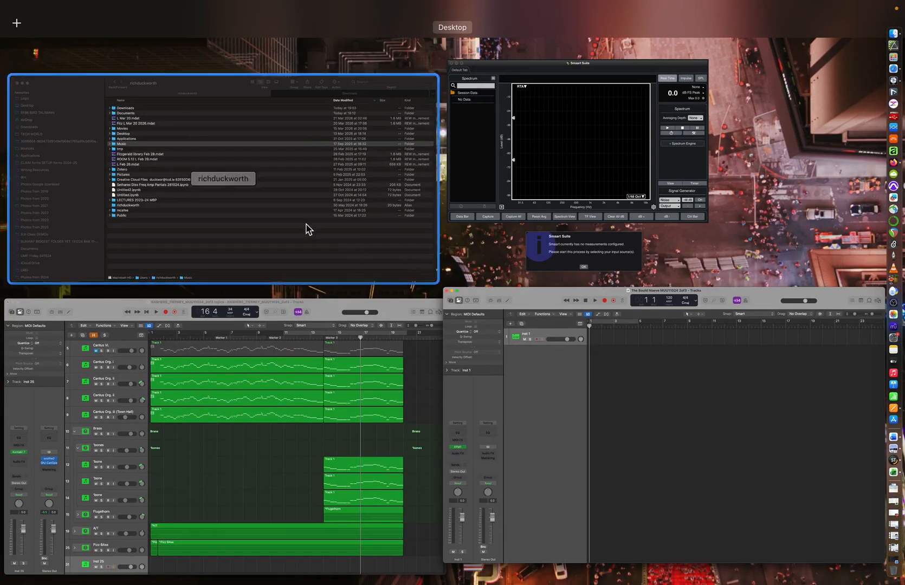
{"action": "left_click", "coordinate": [307, 230]}
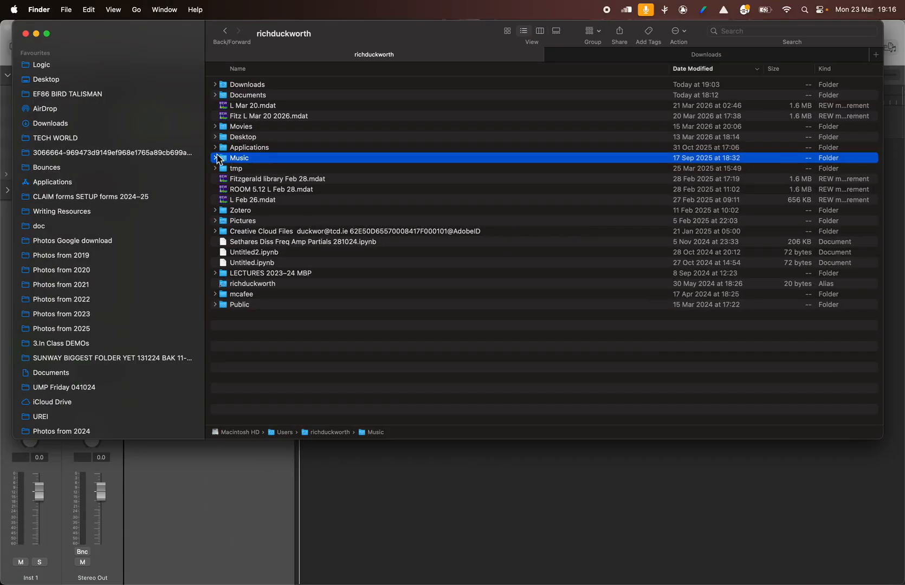
{"action": "left_click", "coordinate": [52, 66]}
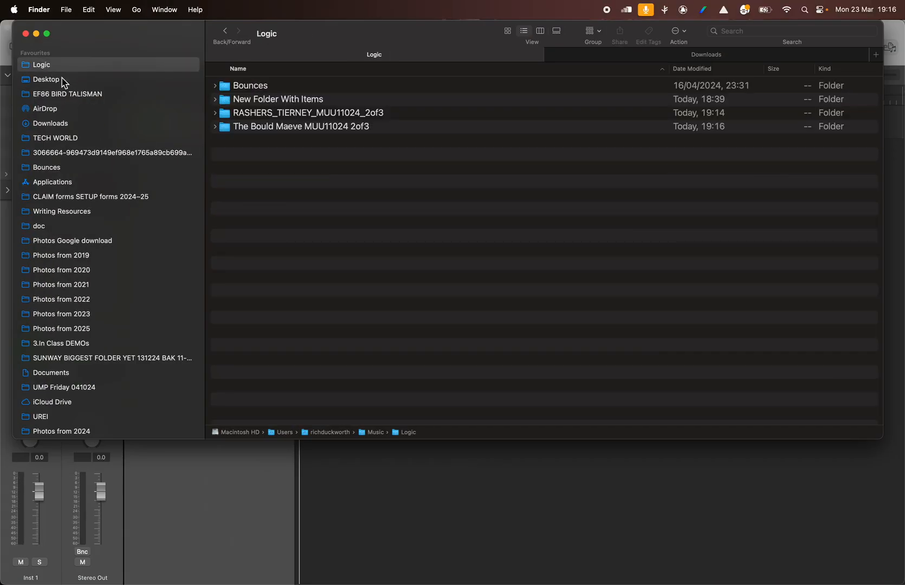
{"action": "left_click", "coordinate": [264, 128]}
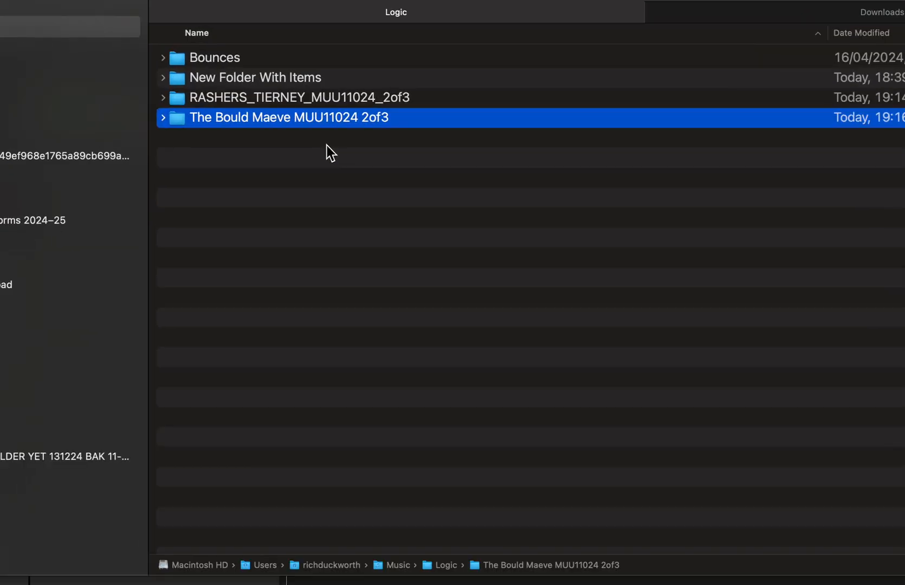
{"action": "left_click", "coordinate": [215, 129]}
{"action": "left_click", "coordinate": [248, 154]}
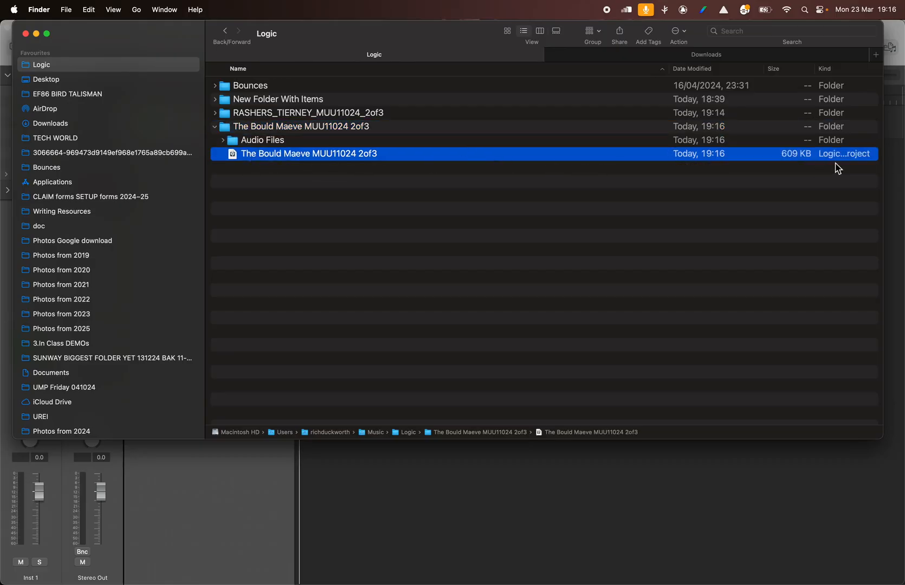
- Check the Audio Files subfolder in the newly saved project folder, then collapse the project folder
{"action": "left_click", "coordinate": [453, 167]}
{"action": "left_click", "coordinate": [257, 132]}
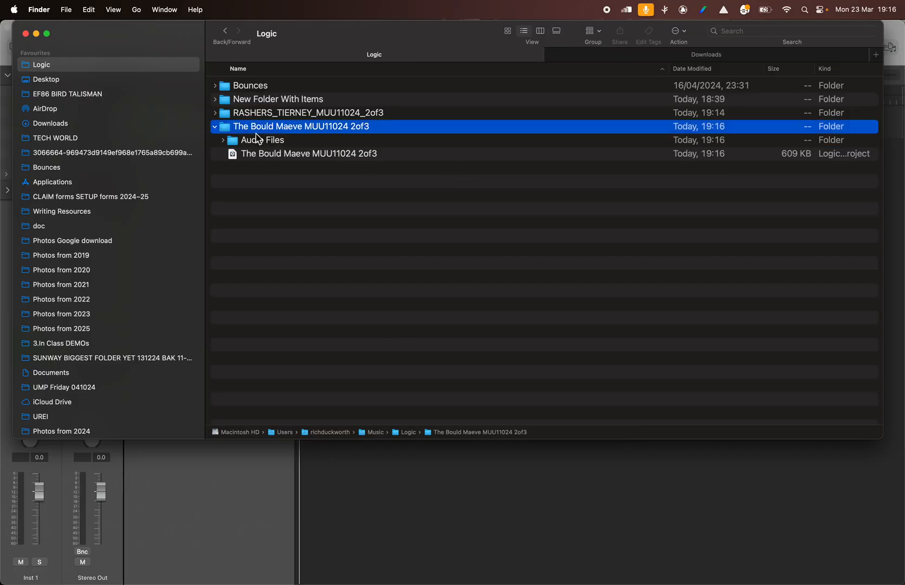
{"action": "left_click", "coordinate": [229, 141]}
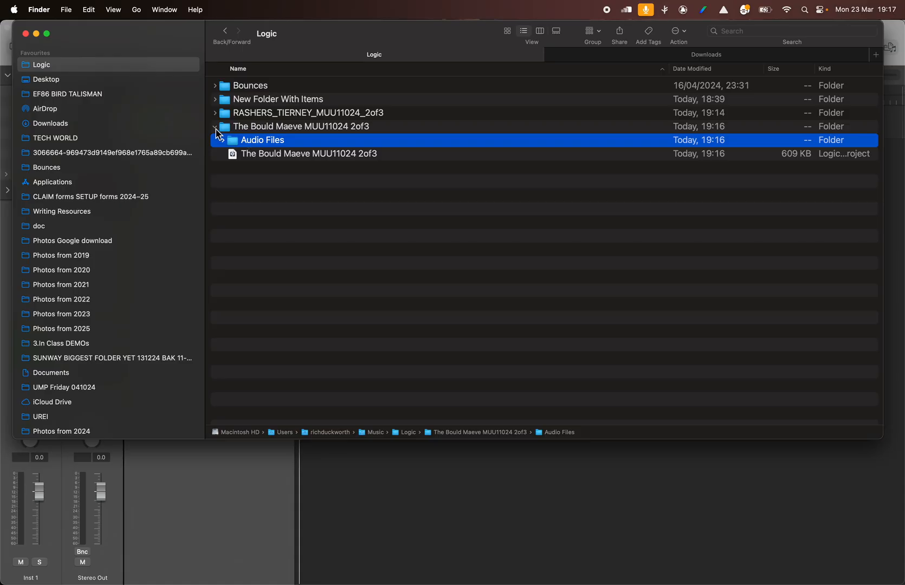
{"action": "left_click", "coordinate": [215, 129]}
{"action": "left_click", "coordinate": [255, 126]}
{"action": "left_click", "coordinate": [215, 127]}
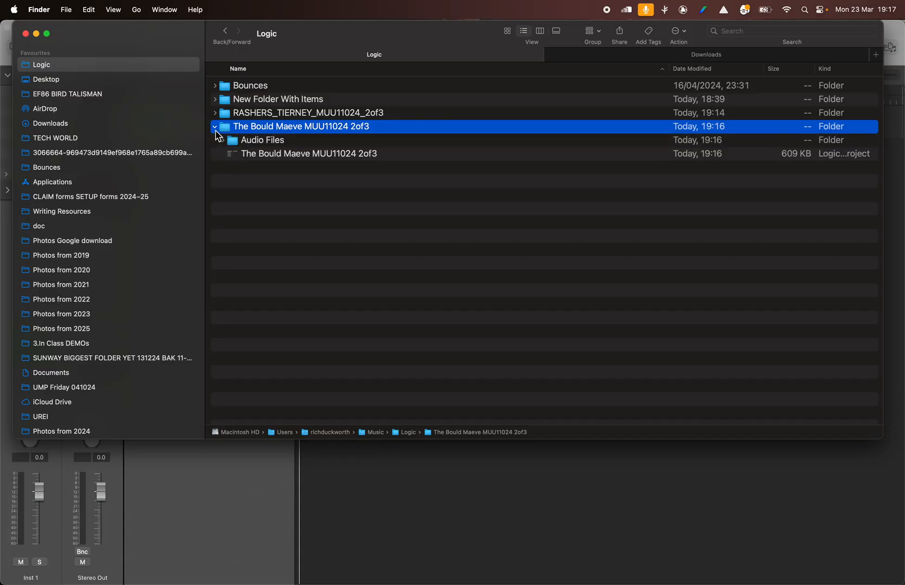
{"action": "left_click", "coordinate": [216, 130]}
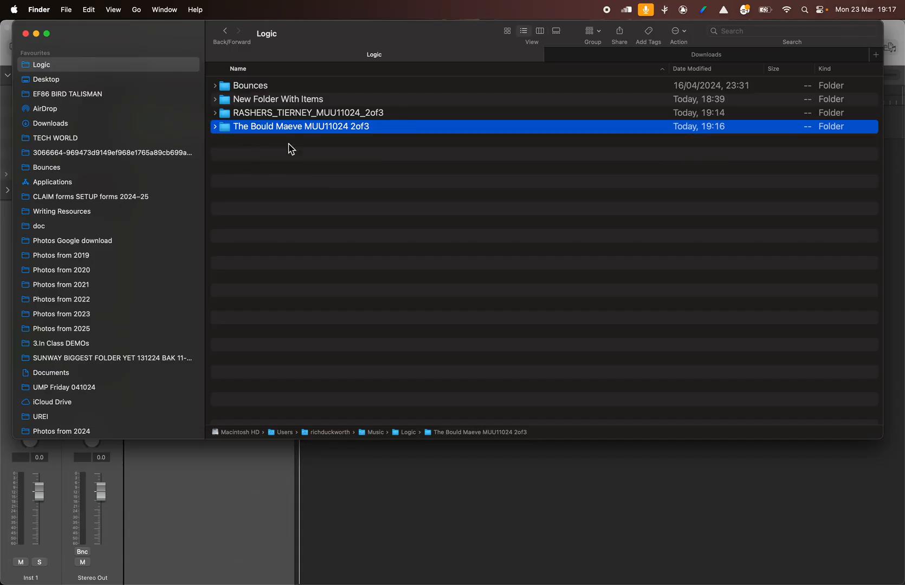
- Return to Logic Pro and close the newly saved demo project without saving its changes
{"action": "left_click", "coordinate": [358, 486]}
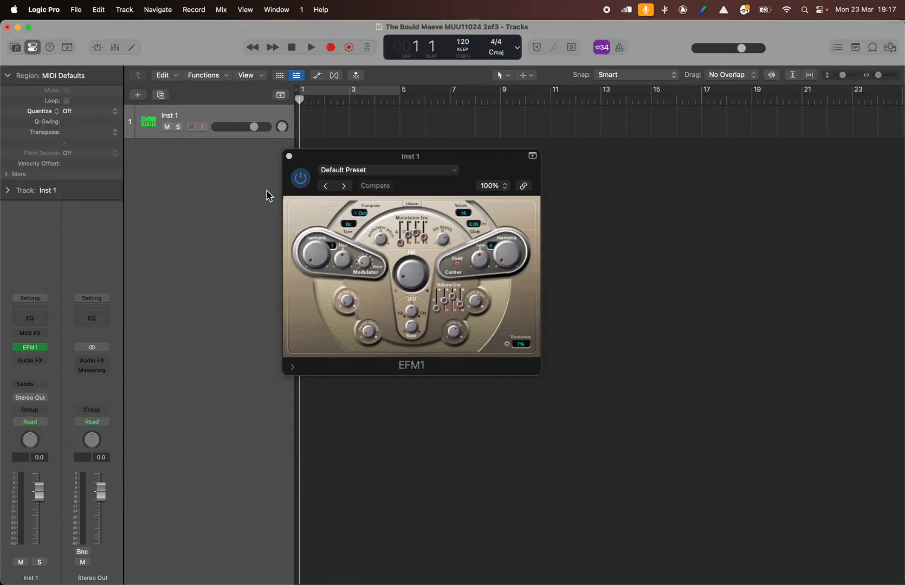
{"action": "left_click", "coordinate": [7, 28]}
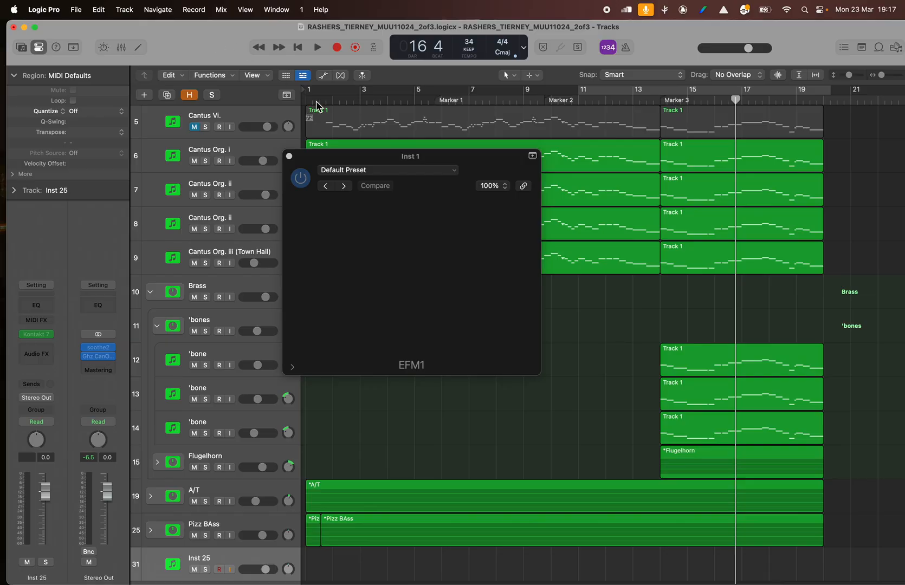
{"action": "left_click", "coordinate": [318, 50]}
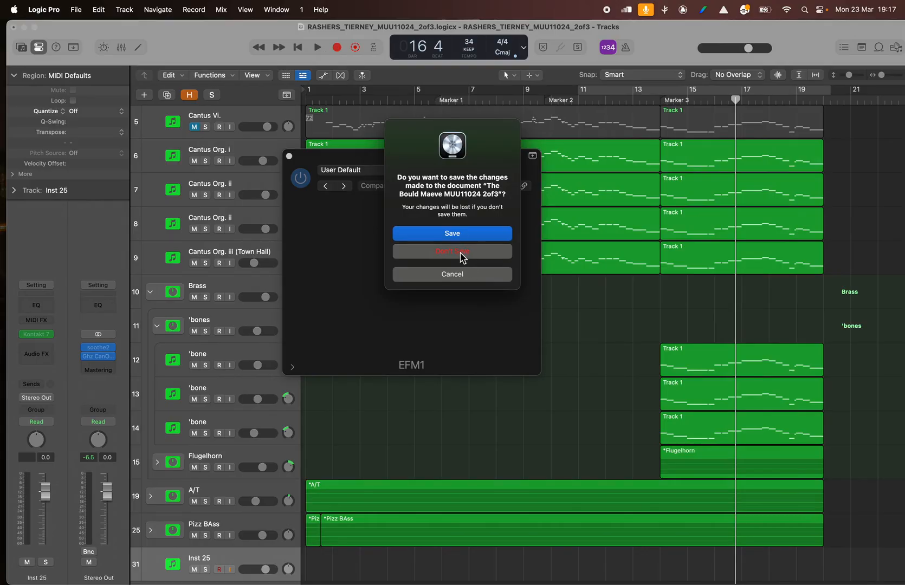
{"action": "left_click", "coordinate": [461, 252]}
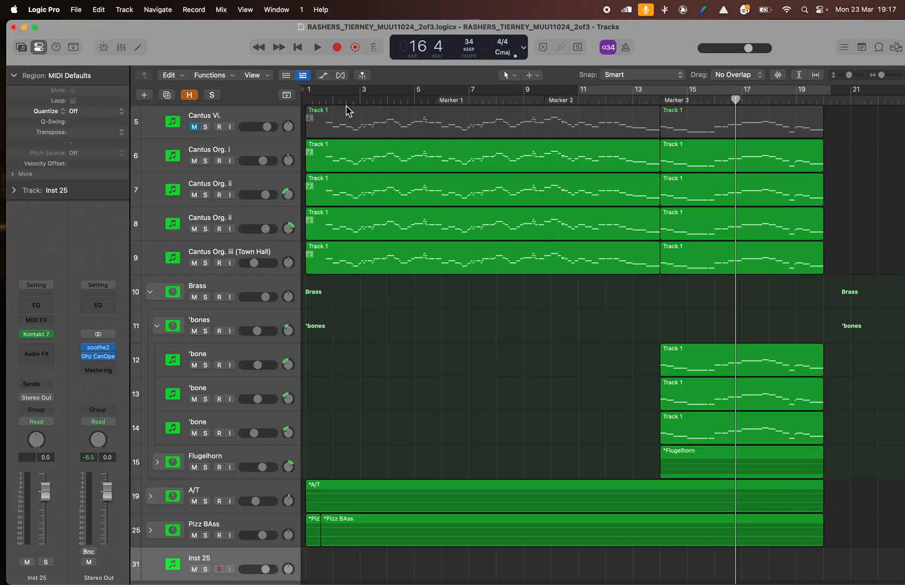
- Play a short passage of the remaining project from about bar 5, then stop playback
{"action": "left_click", "coordinate": [414, 101]}
{"action": "left_click", "coordinate": [319, 49]}
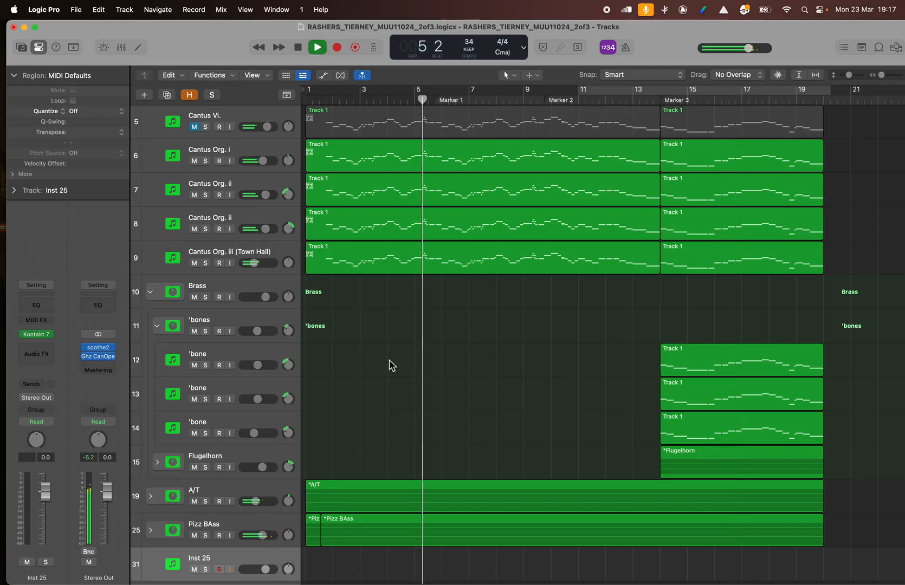
{"action": "key", "text": "space"}
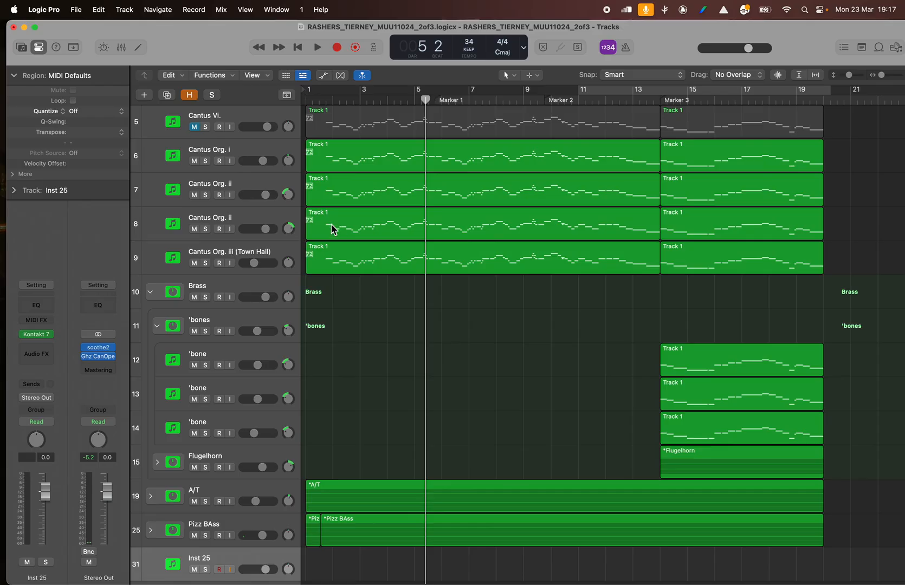
- Set the cycle range from bar 1 to about bar 21 to span the whole arrangement
{"action": "left_click_drag", "start_coordinate": [327, 92], "coordinate": [841, 142]}
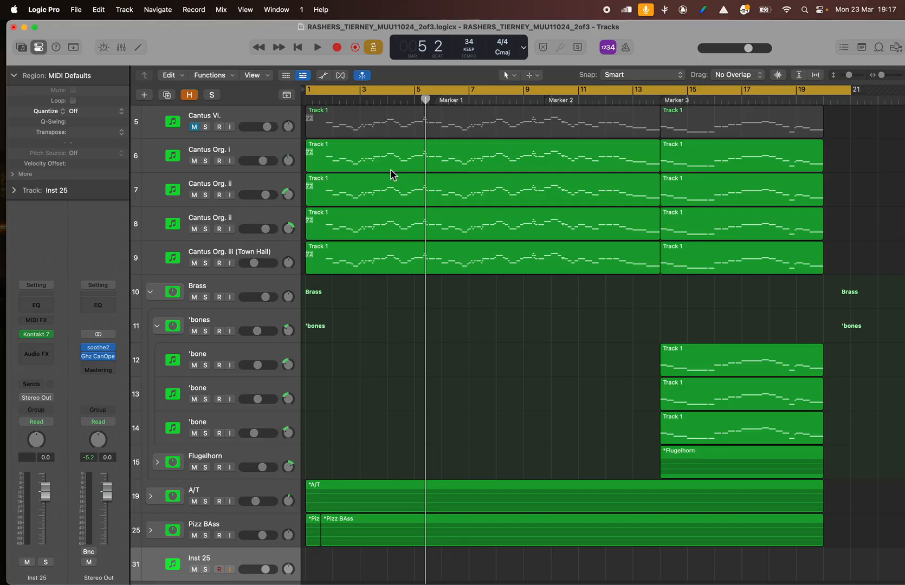
{"action": "scroll", "coordinate": [219, 265], "scroll_direction": "down", "scroll_amount": 2}
{"action": "scroll", "coordinate": [219, 263], "scroll_direction": "up", "scroll_amount": 2}
{"action": "left_click", "coordinate": [320, 91]}
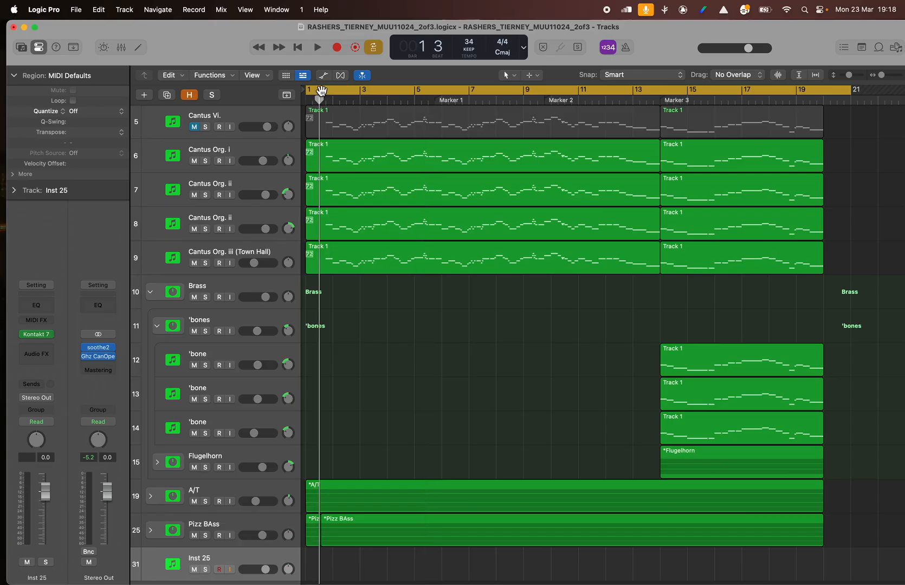
- Shorten the cycle range to bars 1 to 5 and place the playhead near bar 3
{"action": "left_click_drag", "start_coordinate": [320, 92], "coordinate": [415, 93]}
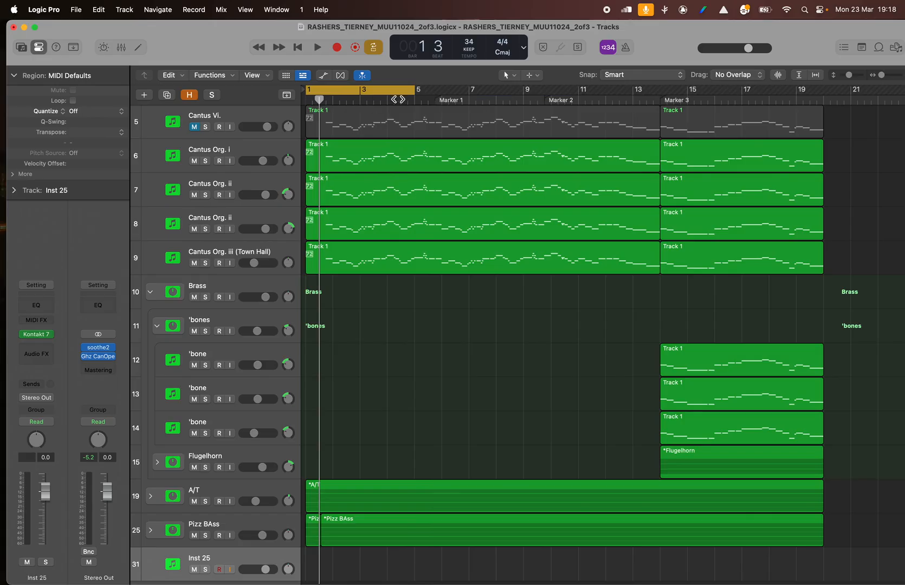
{"action": "left_click", "coordinate": [364, 97]}
{"action": "left_click", "coordinate": [365, 93]}
- Set the cycle range from bar 1 to bar 20 beat 3, slightly past the end of the last regions
{"action": "left_click_drag", "start_coordinate": [308, 93], "coordinate": [834, 105]}
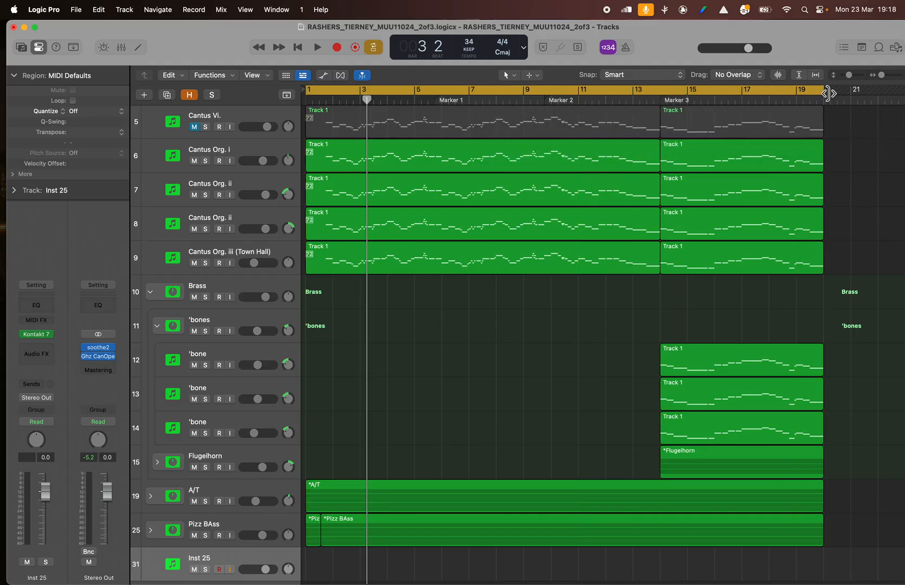
{"action": "right_click", "coordinate": [823, 92]}
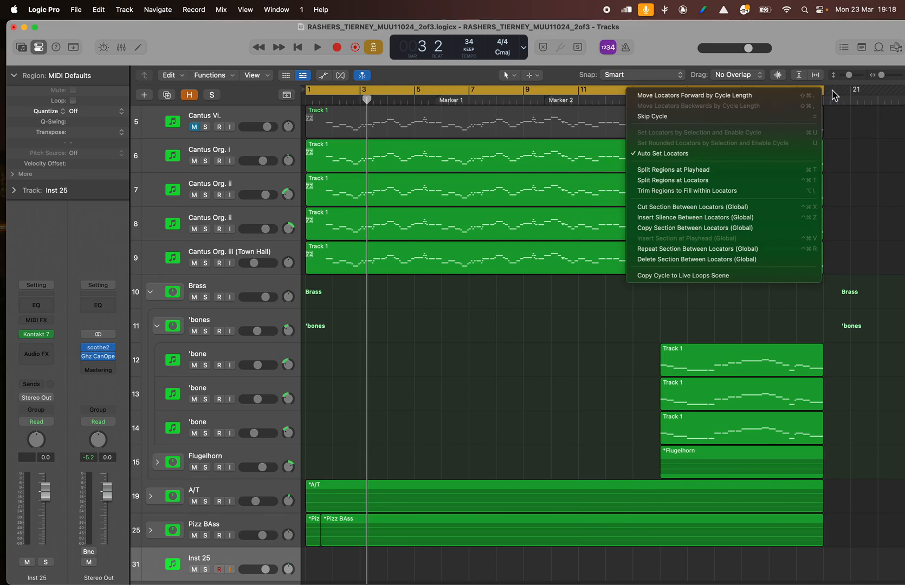
{"action": "left_click", "coordinate": [838, 94]}
{"action": "left_click_drag", "start_coordinate": [827, 96], "coordinate": [836, 95]}
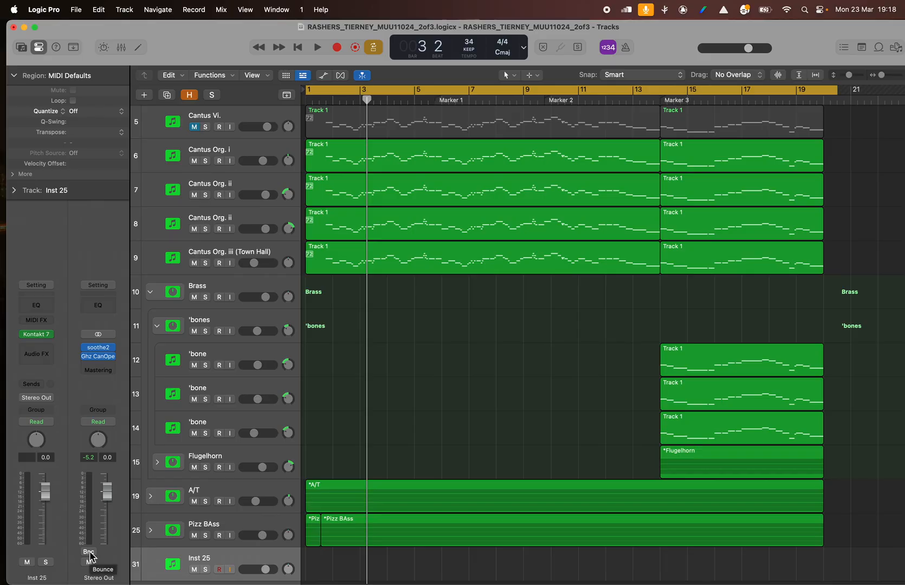
- Open the mixer and start a bounce of the Stereo Out channel with PCM as the only destination
{"action": "key", "text": "super+2"}
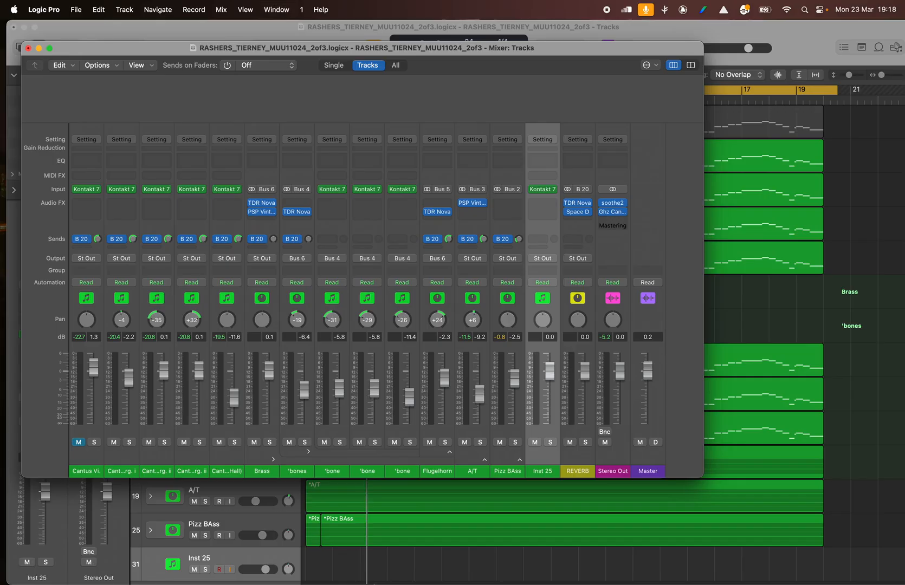
{"action": "left_click", "coordinate": [605, 432]}
{"action": "left_click", "coordinate": [296, 174]}
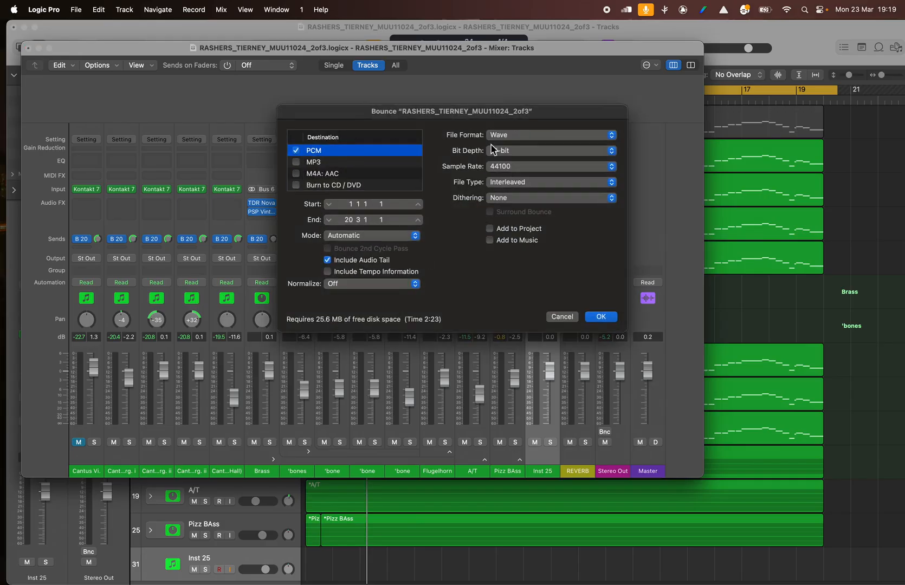
- Accept the bounce settings with Wave as file format, 44100 sample rate, Interleaved file type and no dithering
{"action": "left_click", "coordinate": [513, 135]}
{"action": "left_click", "coordinate": [513, 137]}
{"action": "left_click", "coordinate": [512, 155]}
{"action": "left_click", "coordinate": [512, 151]}
{"action": "left_click", "coordinate": [513, 168]}
{"action": "left_click", "coordinate": [513, 167]}
{"action": "left_click", "coordinate": [603, 318]}
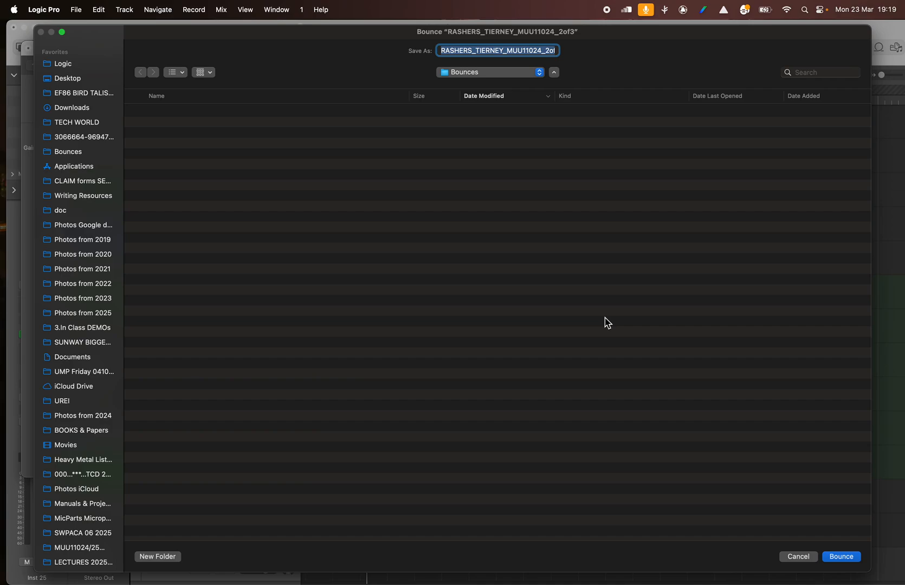
- Keep the project's name for the bounce file, ending in MUU11024_2of3, and run the bounce into the Bounces folder
{"action": "left_click", "coordinate": [536, 51]}
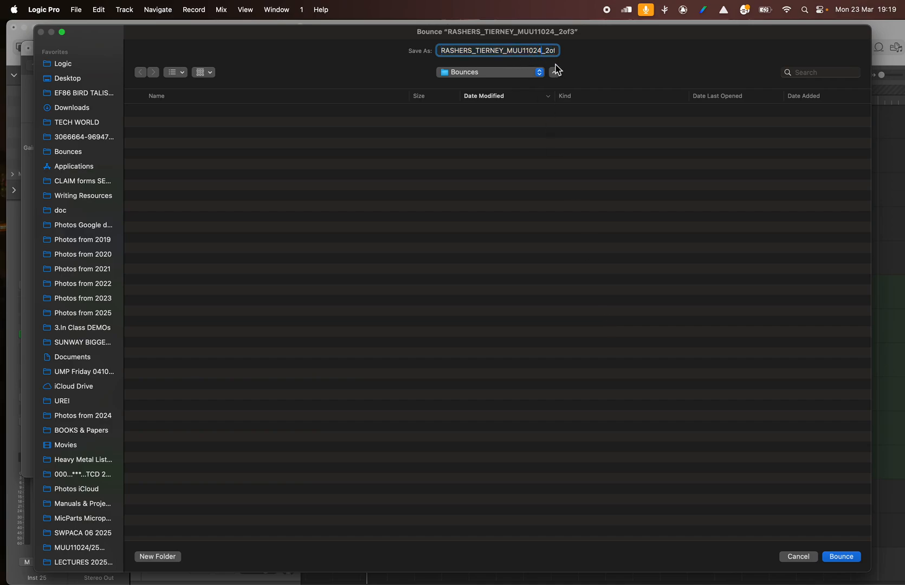
{"action": "key", "text": "Right"}
{"action": "key", "text": "Right"}
{"action": "key", "text": "Right"}
{"action": "key", "text": "Right"}
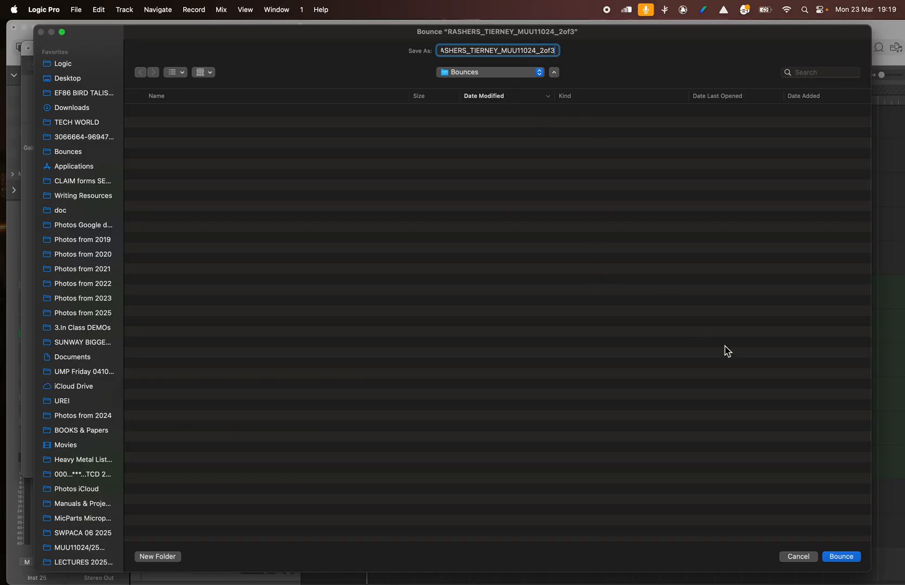
{"action": "left_click", "coordinate": [842, 558]}
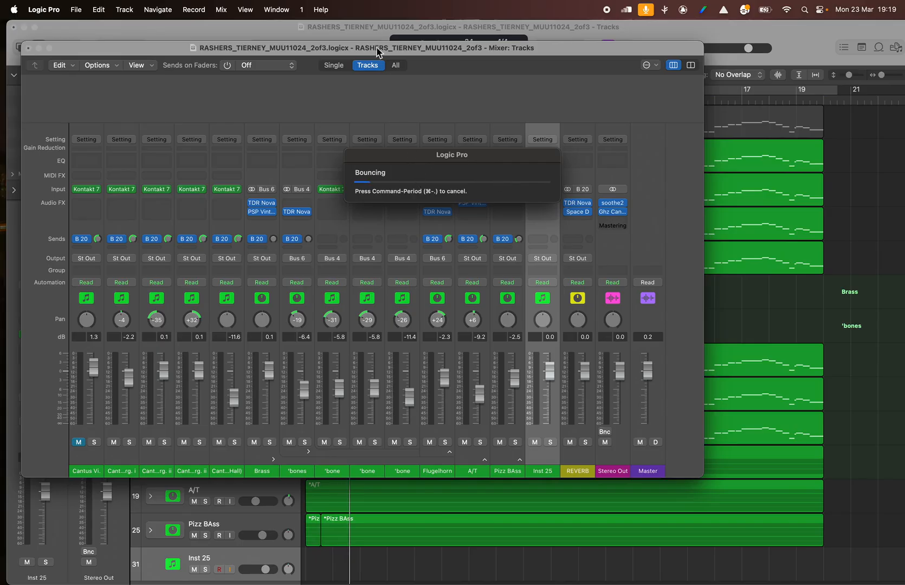
{"action": "left_click_drag", "start_coordinate": [330, 48], "coordinate": [354, 41]}
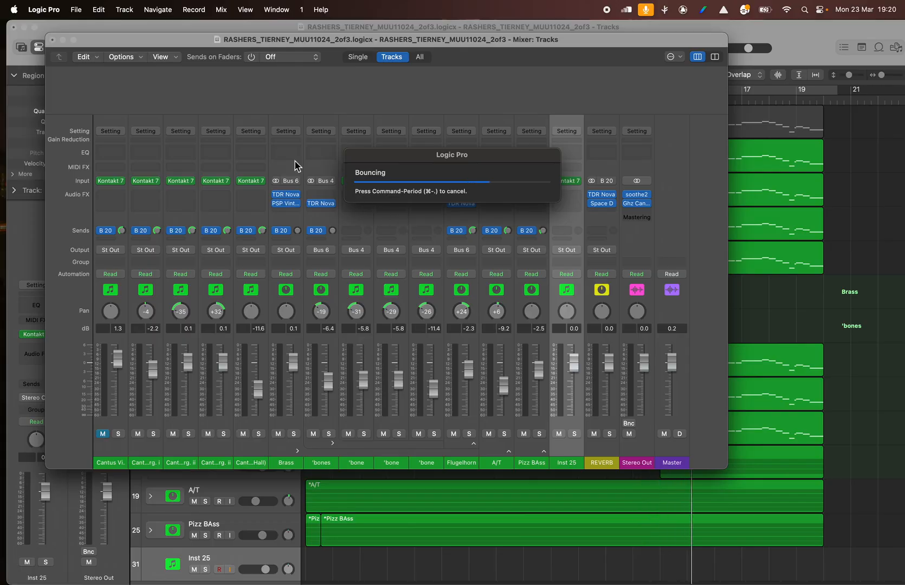
- Switch to Finder and locate the bounced Wave file in the submission folder's Bounces subfolder
{"action": "key", "text": "ctrl+Up"}
{"action": "left_click", "coordinate": [610, 284]}
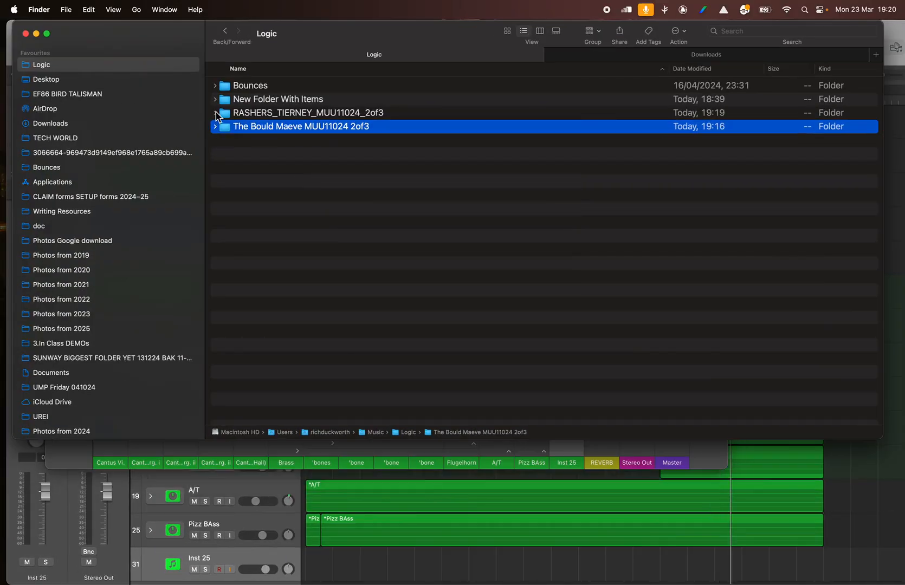
{"action": "left_click", "coordinate": [215, 114]}
{"action": "left_click", "coordinate": [253, 143]}
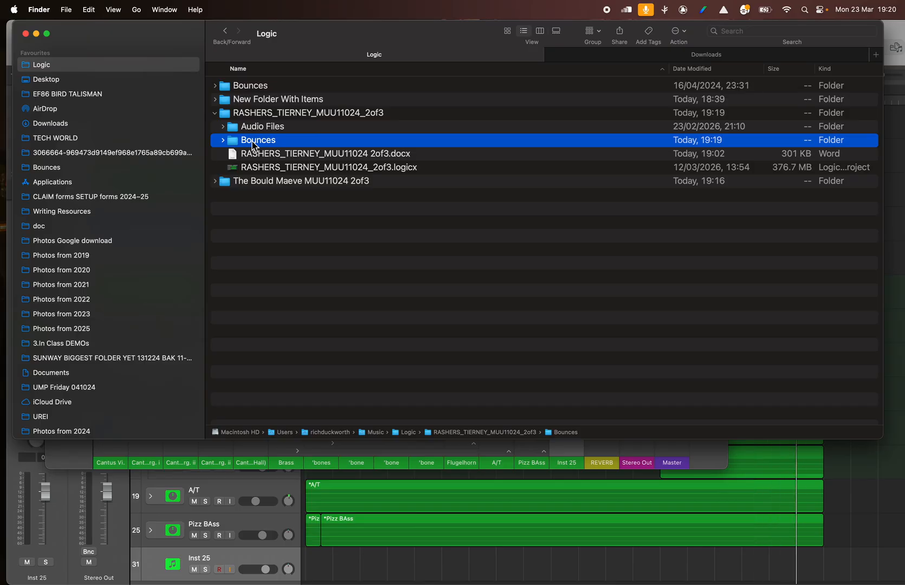
{"action": "left_click", "coordinate": [266, 114]}
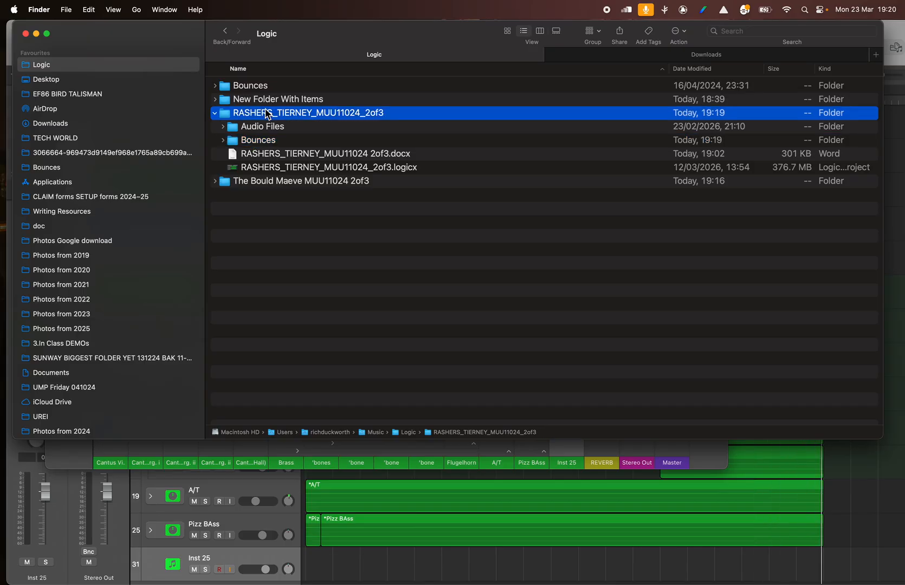
{"action": "left_click", "coordinate": [263, 142]}
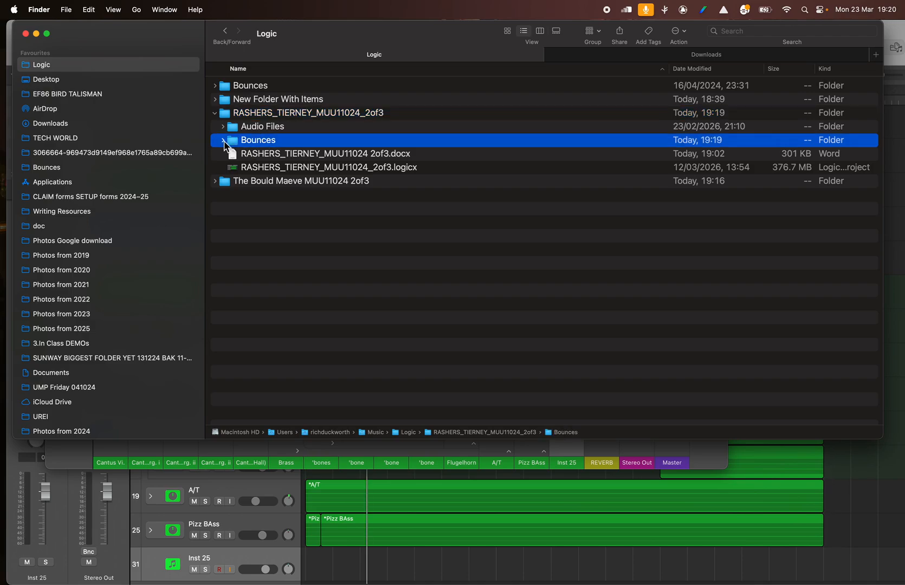
{"action": "left_click", "coordinate": [223, 140]}
{"action": "left_click", "coordinate": [304, 156]}
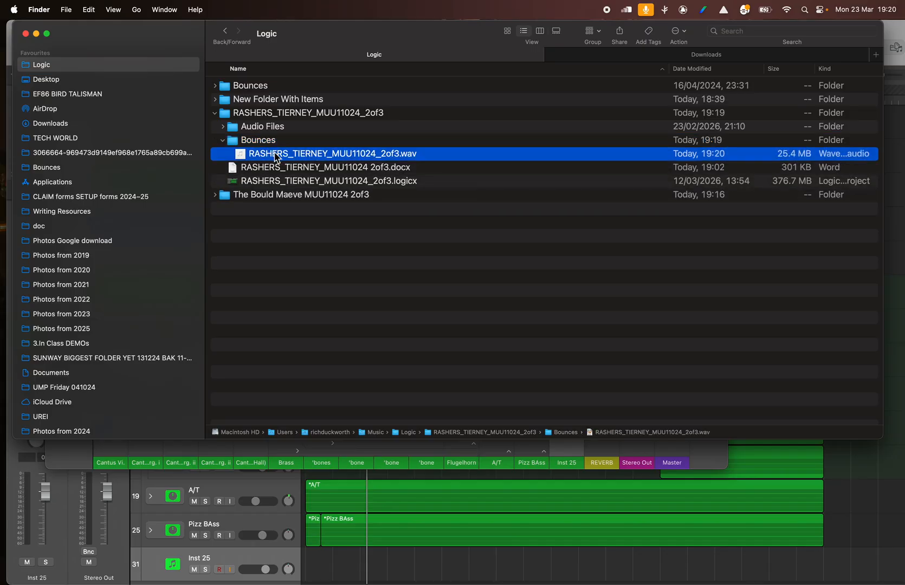
- Review where the Wave file sits inside the Bounces subfolder, leaving that subfolder collapsed at the end
{"action": "left_click", "coordinate": [222, 141]}
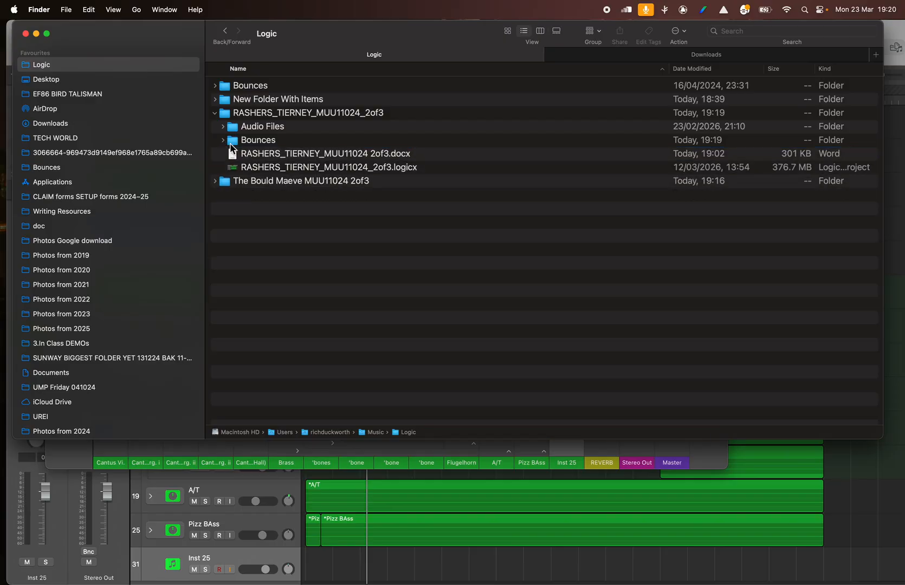
{"action": "left_click", "coordinate": [223, 140]}
{"action": "left_click", "coordinate": [274, 155]}
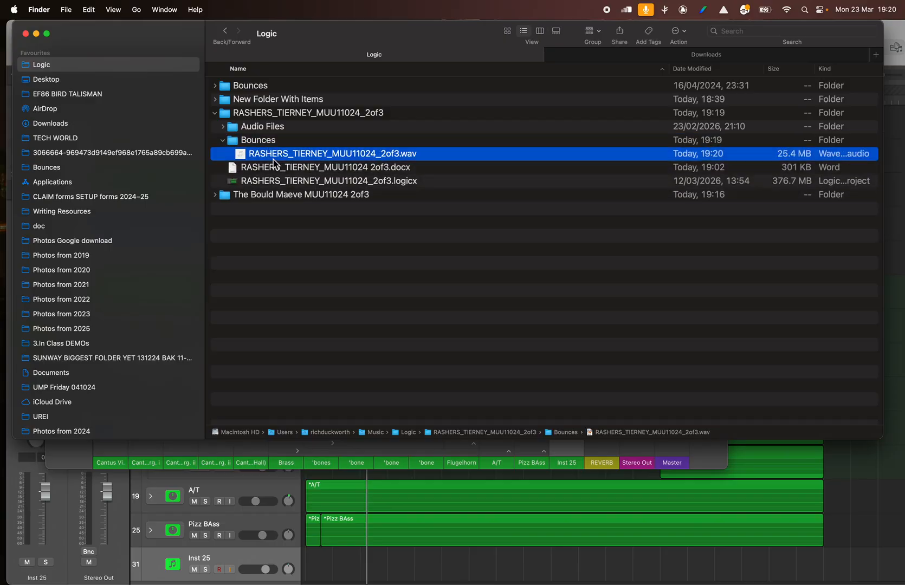
{"action": "left_click_drag", "start_coordinate": [279, 160], "coordinate": [298, 159]}
{"action": "left_click", "coordinate": [226, 144]}
{"action": "left_click", "coordinate": [223, 142]}
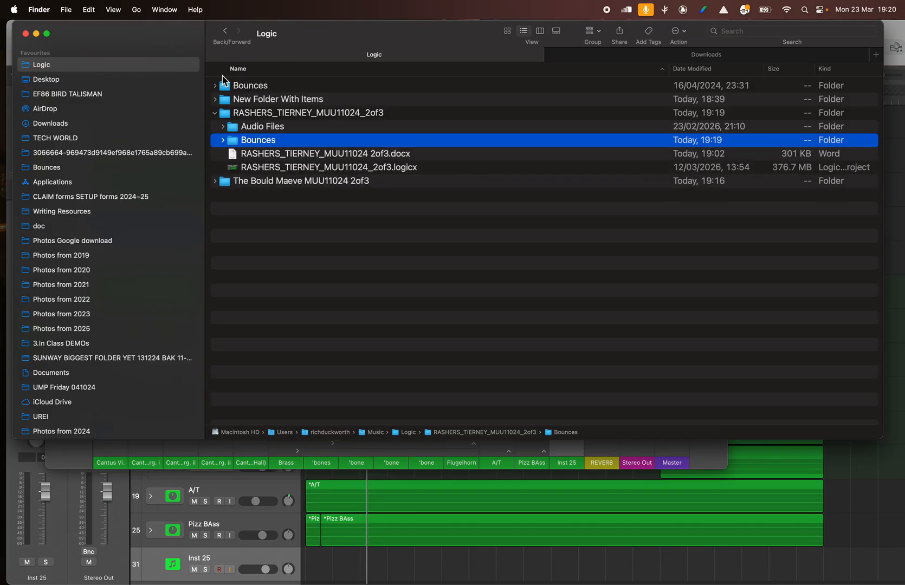
{"action": "left_click", "coordinate": [223, 142]}
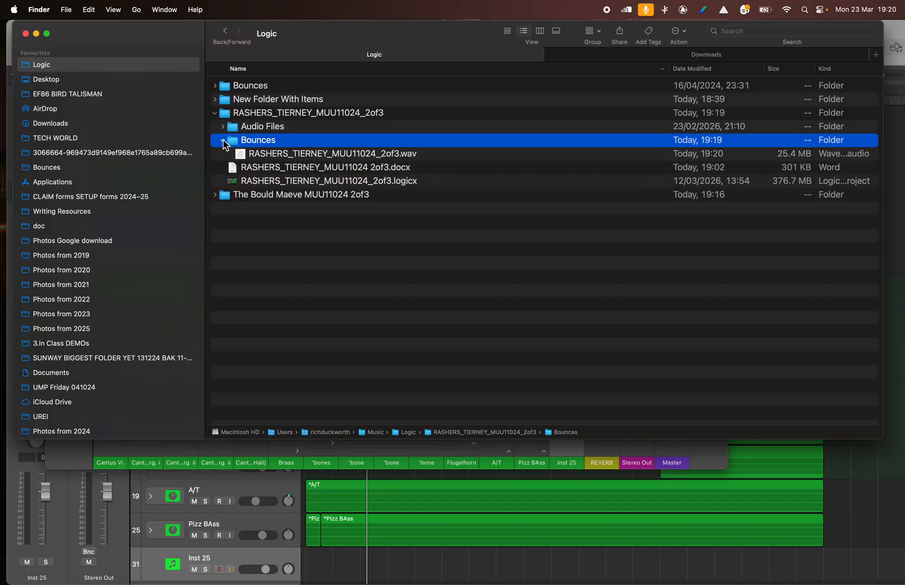
{"action": "left_click", "coordinate": [223, 141]}
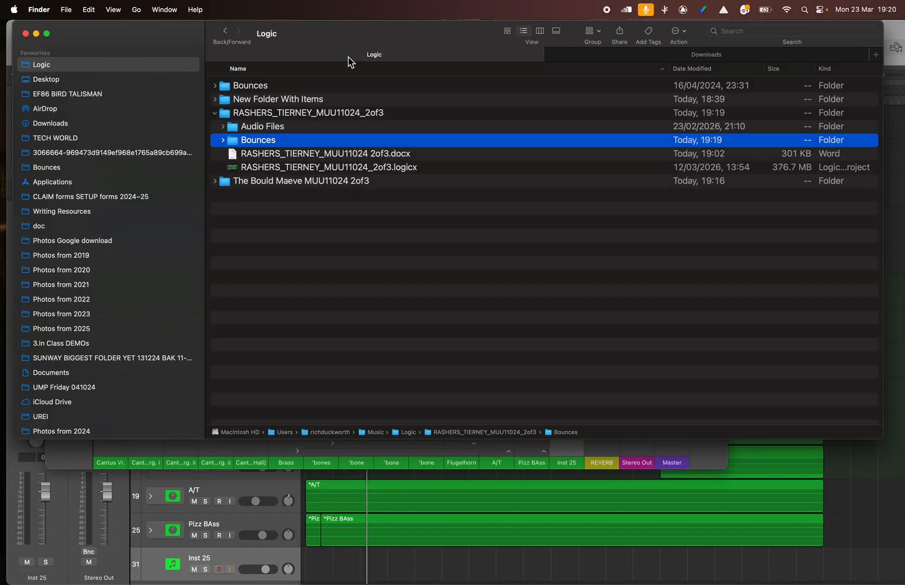
{"action": "left_click_drag", "start_coordinate": [341, 40], "coordinate": [332, 41]}
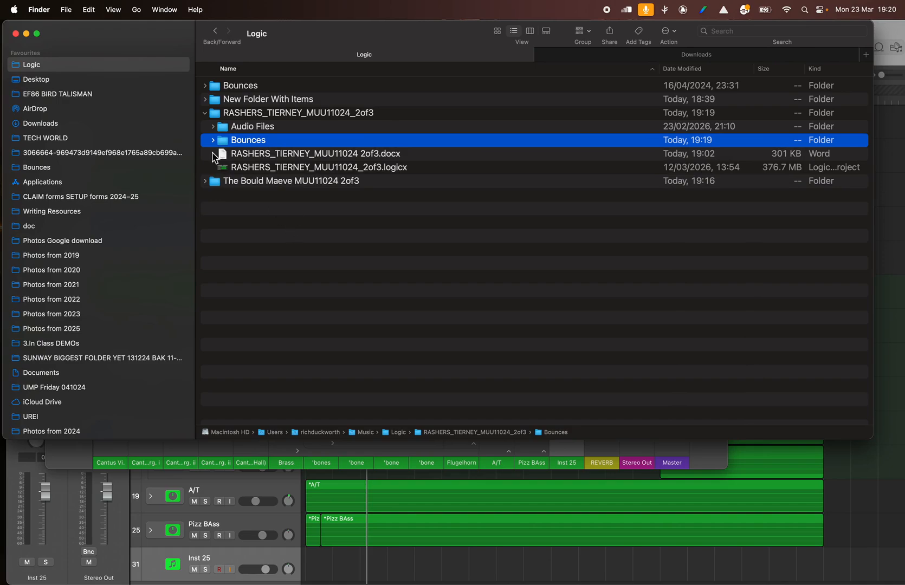
{"action": "left_click", "coordinate": [216, 143]}
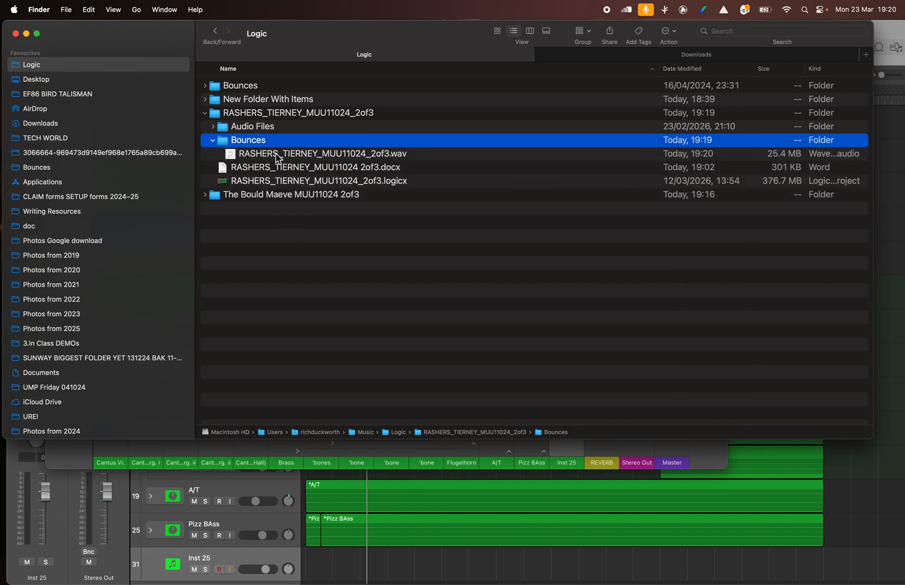
{"action": "left_click", "coordinate": [213, 142]}
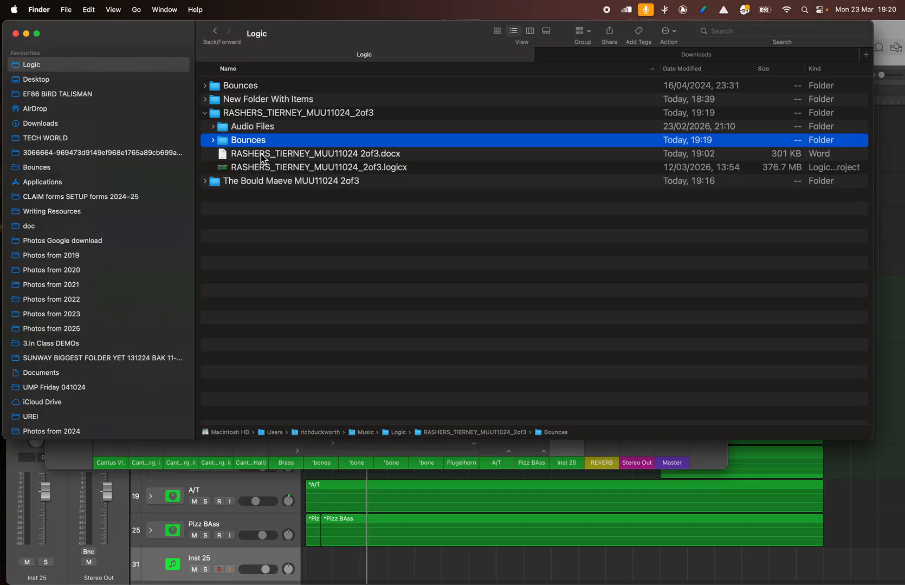
- Move the other MUU11024 2of3 project folder, listed below the submission folder, to the Bin
{"action": "left_click", "coordinate": [242, 115]}
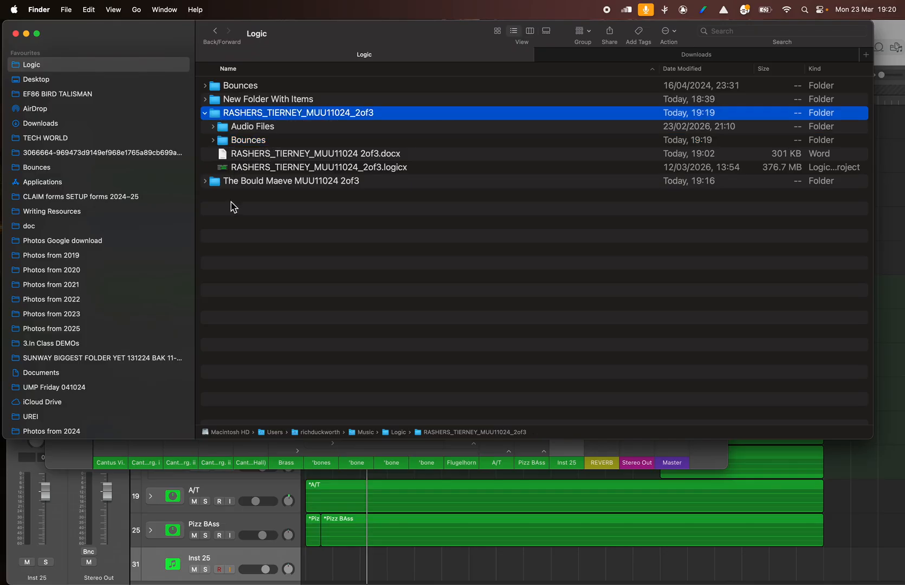
{"action": "left_click", "coordinate": [217, 184]}
{"action": "right_click", "coordinate": [217, 185]}
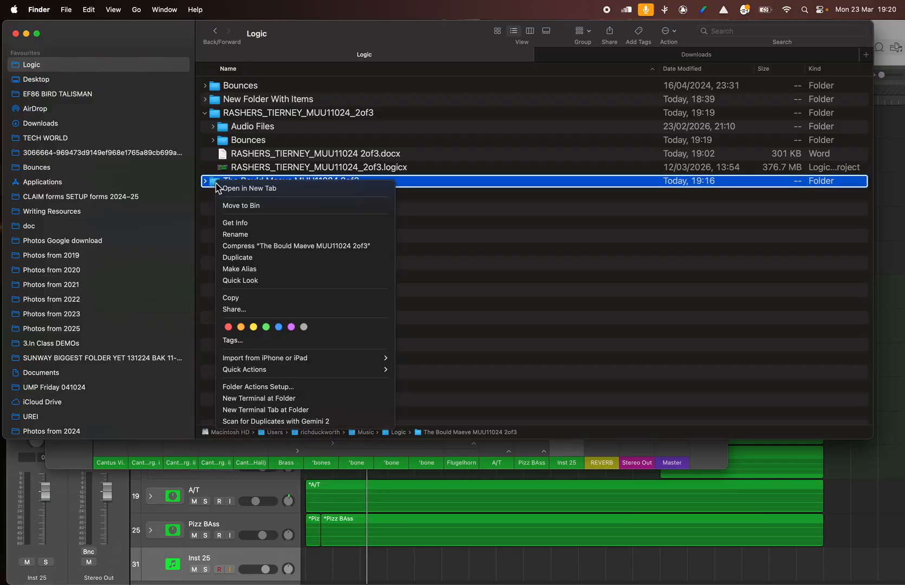
{"action": "key", "text": "Escape"}
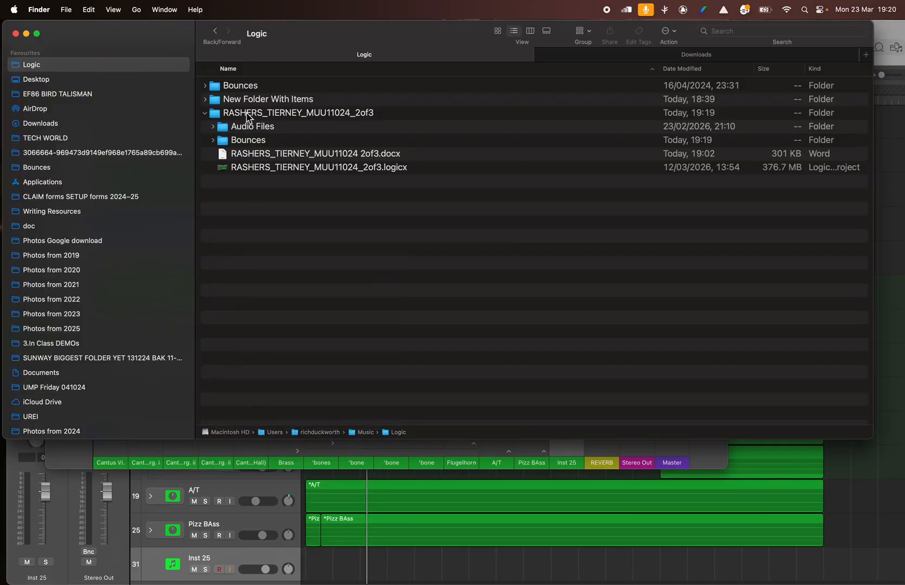
- Examine the submission folder's Audio Files, Bounces, Word document and Logic project, then return to the Logic folder and collapse it
{"action": "double_click", "coordinate": [247, 113]}
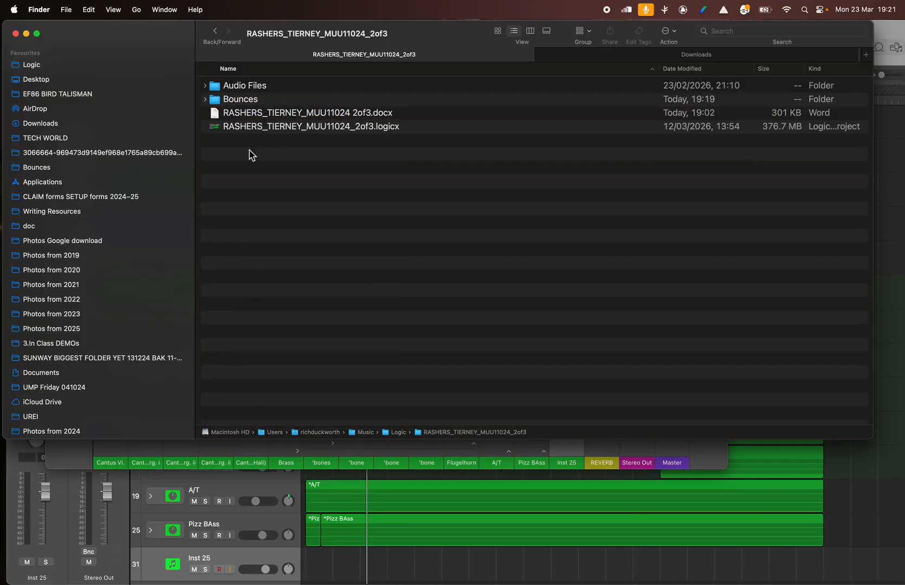
{"action": "left_click", "coordinate": [248, 130]}
{"action": "left_click", "coordinate": [236, 102]}
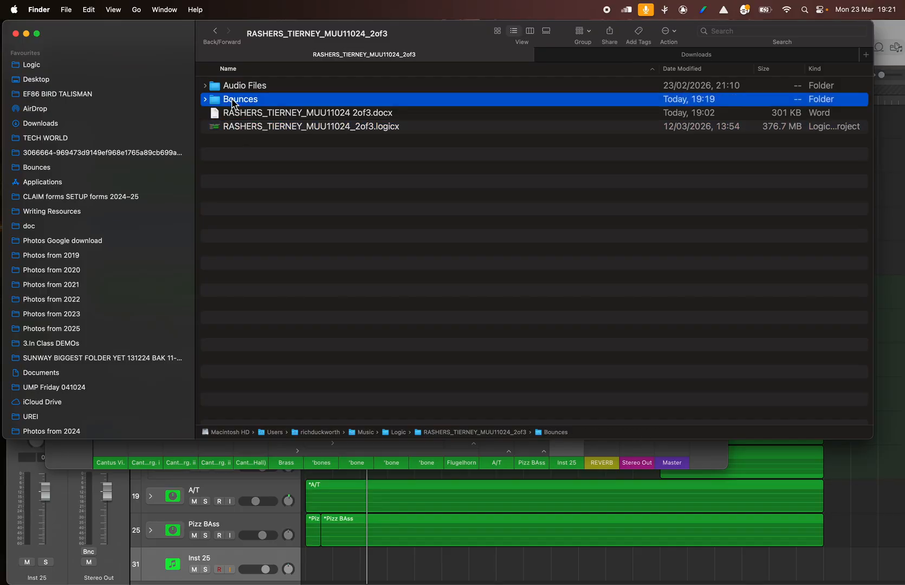
{"action": "left_click", "coordinate": [232, 88]}
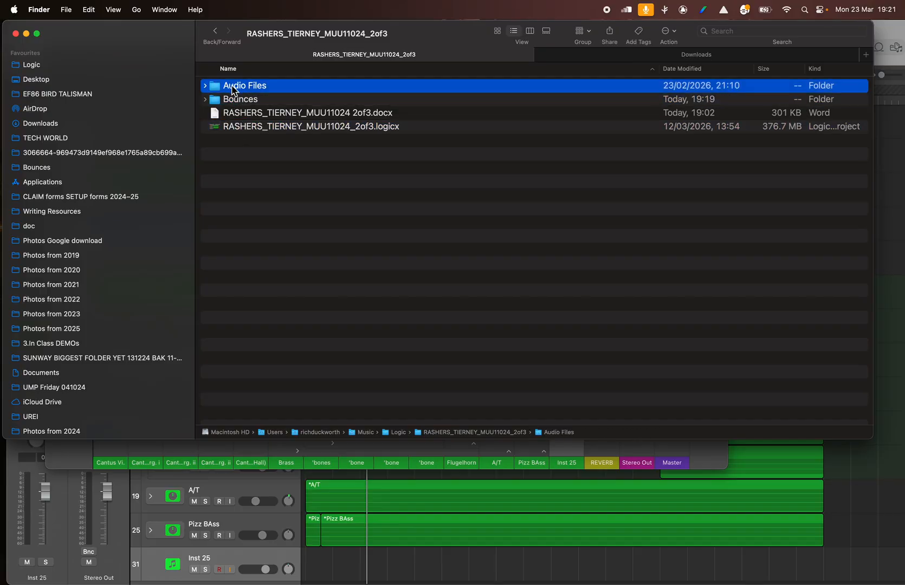
{"action": "left_click", "coordinate": [234, 101]}
{"action": "left_click", "coordinate": [249, 128]}
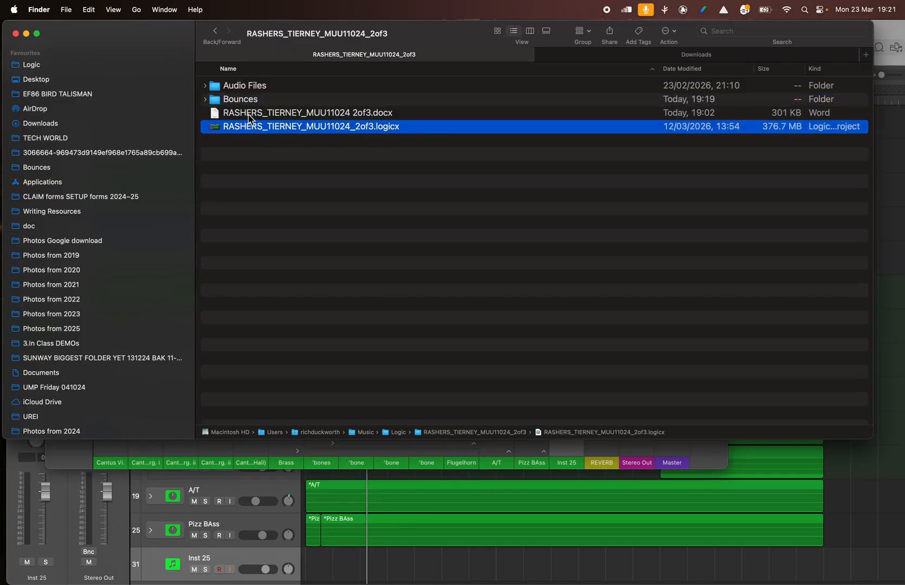
{"action": "left_click", "coordinate": [248, 115]}
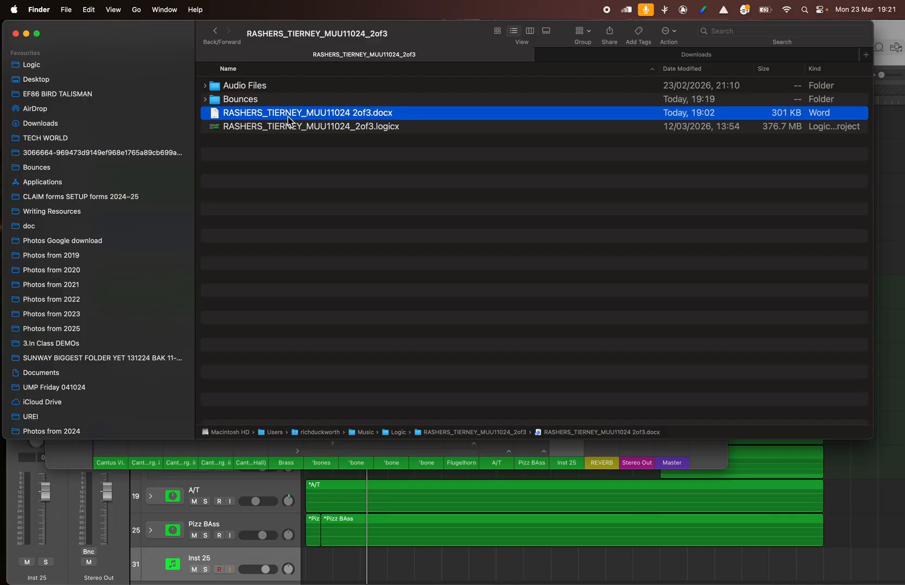
{"action": "left_click", "coordinate": [205, 99]}
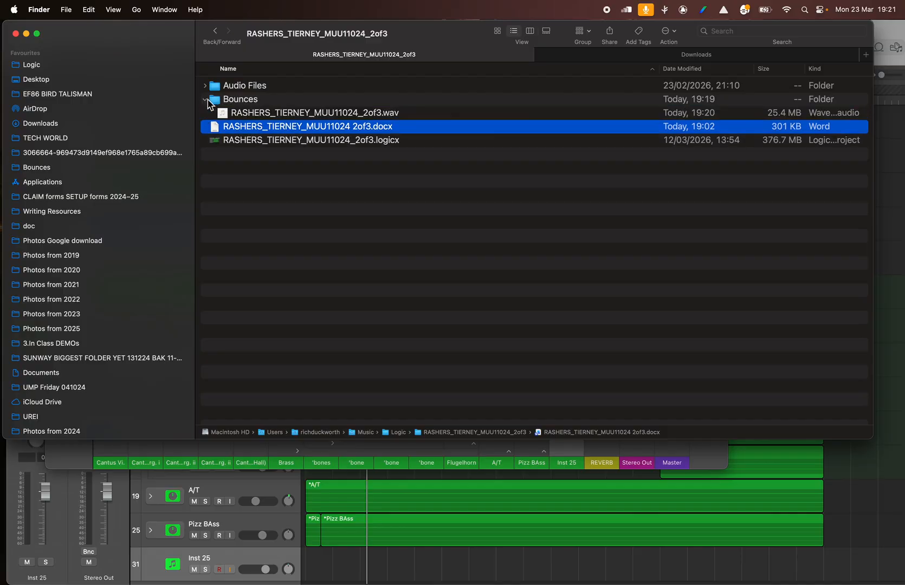
{"action": "left_click", "coordinate": [255, 114]}
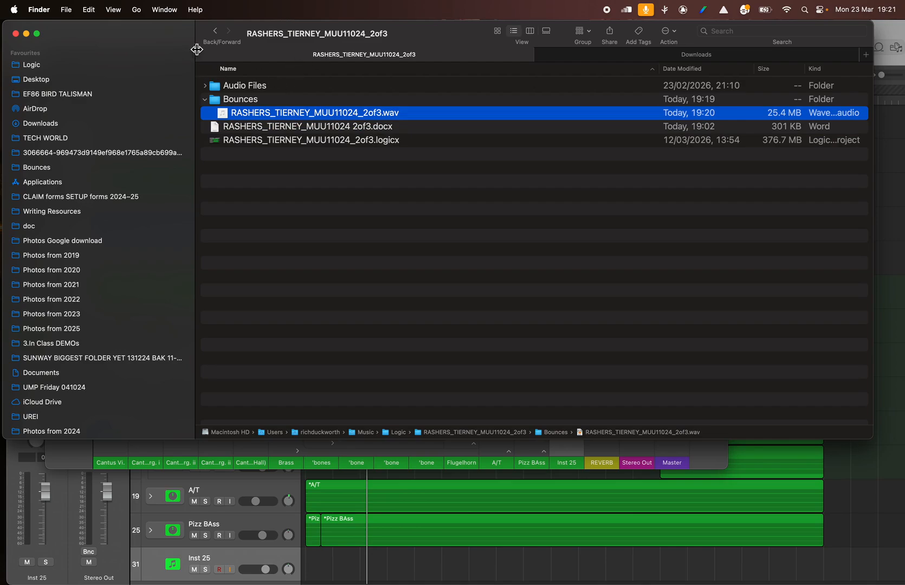
{"action": "left_click", "coordinate": [215, 31]}
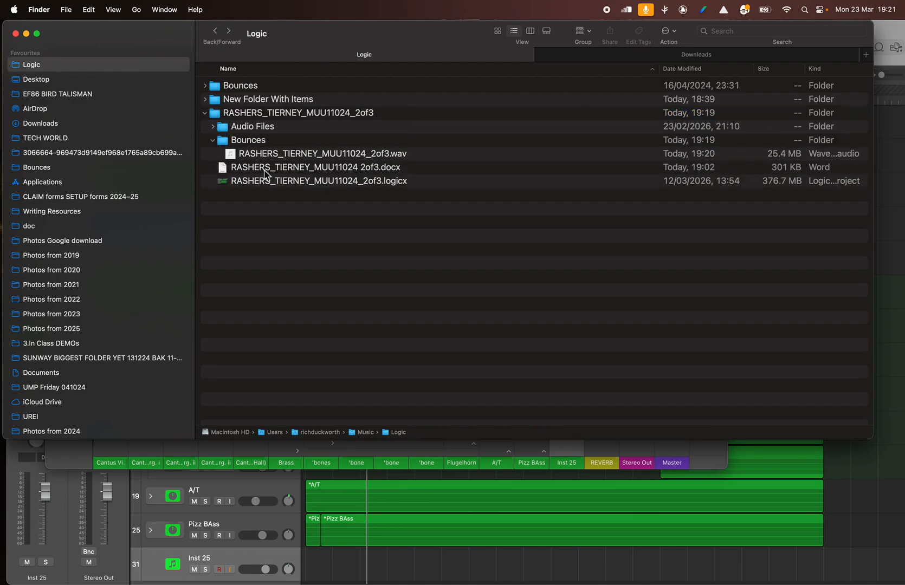
{"action": "left_click", "coordinate": [205, 113]}
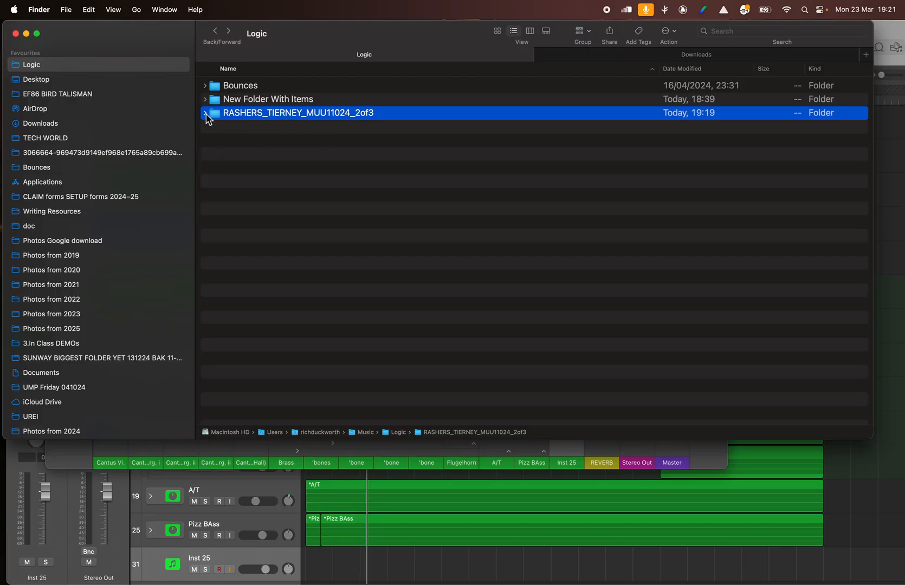
- Switch back to Logic Pro and close the project, saving its changes
{"action": "left_click", "coordinate": [268, 138]}
{"action": "left_click", "coordinate": [412, 508]}
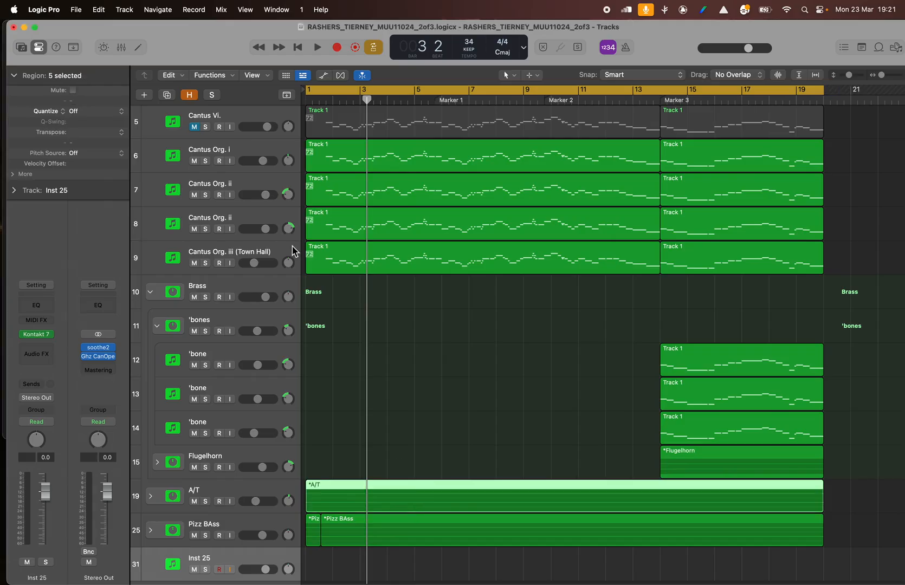
{"action": "key", "text": "super+w"}
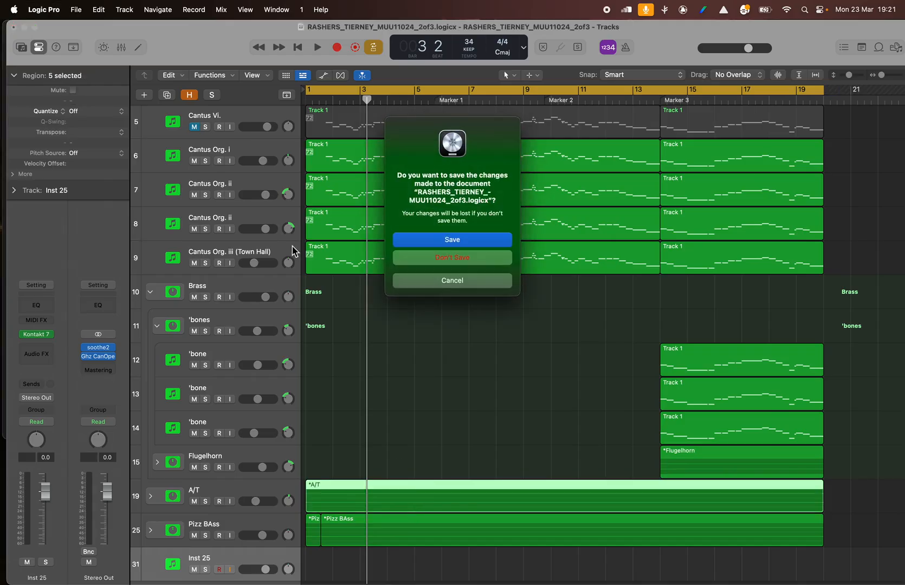
{"action": "left_click", "coordinate": [434, 240]}
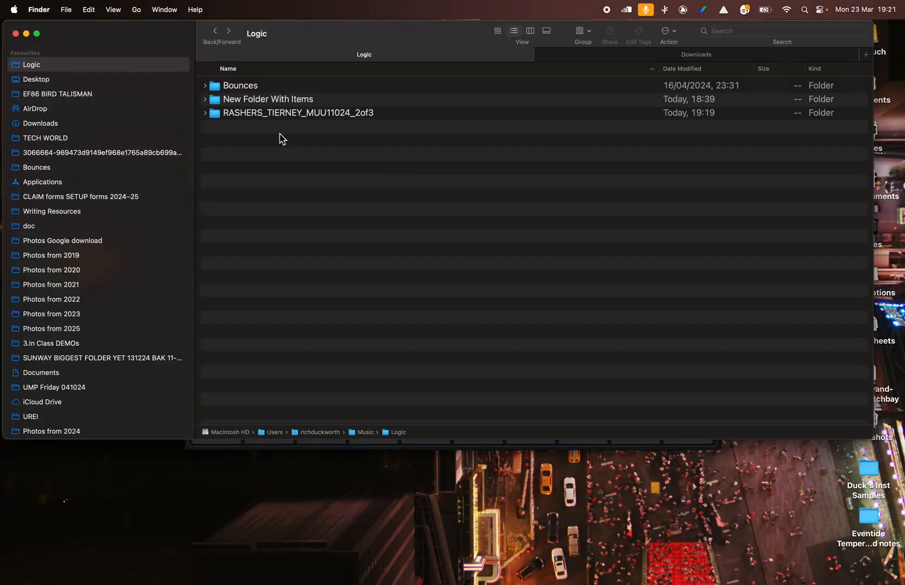
- Compress the MUU11024_2of3 submission folder in the Logic folder into a ZIP archive
{"action": "left_click", "coordinate": [262, 114]}
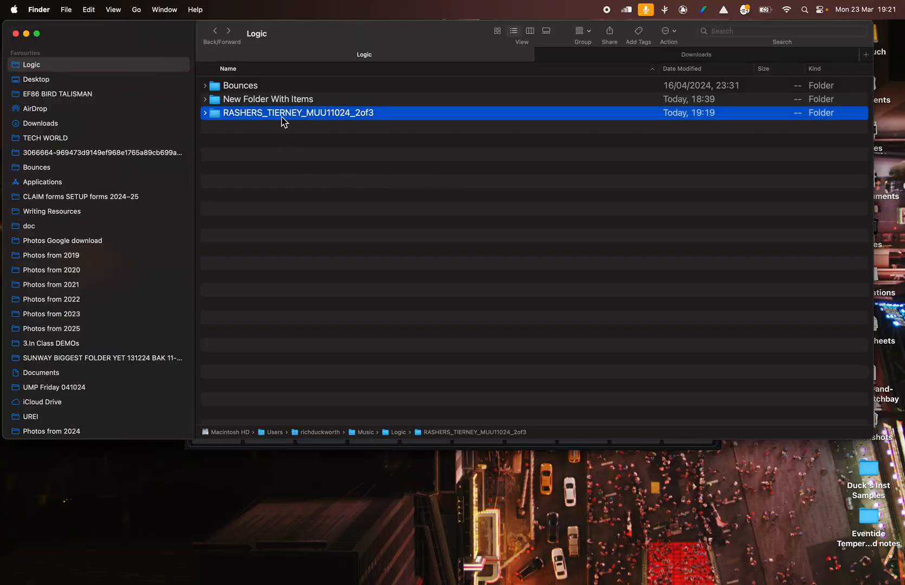
{"action": "left_click", "coordinate": [281, 116]}
{"action": "left_click", "coordinate": [213, 118]}
{"action": "right_click", "coordinate": [212, 118]}
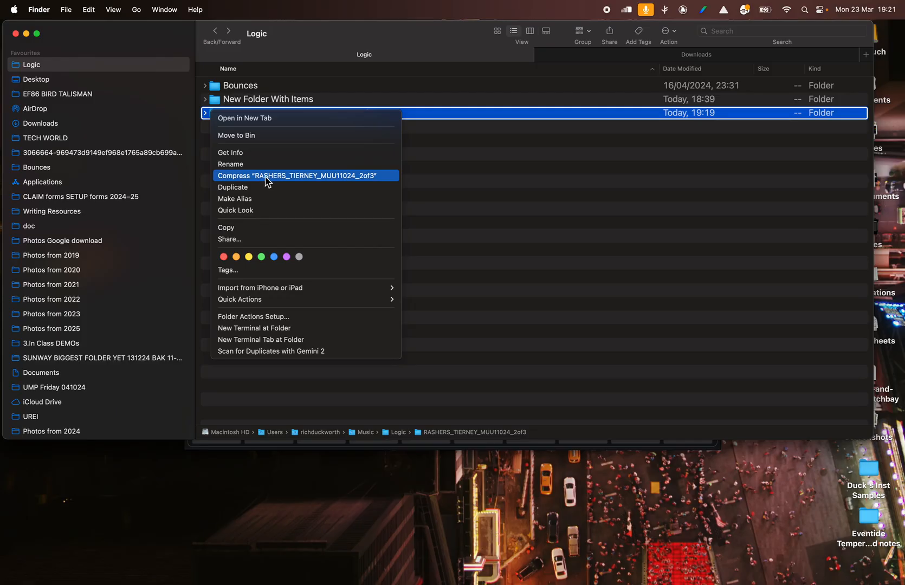
{"action": "left_click", "coordinate": [504, 192]}
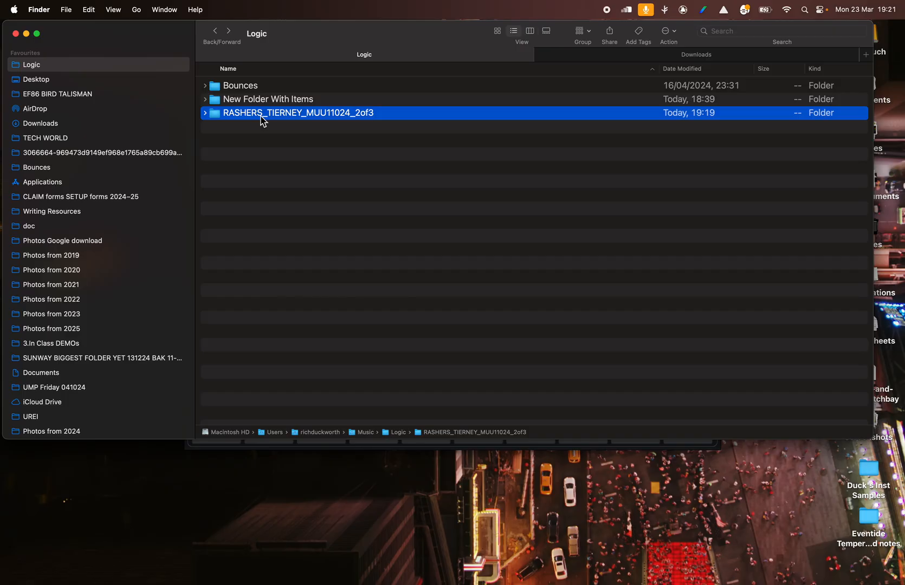
{"action": "right_click", "coordinate": [217, 113]}
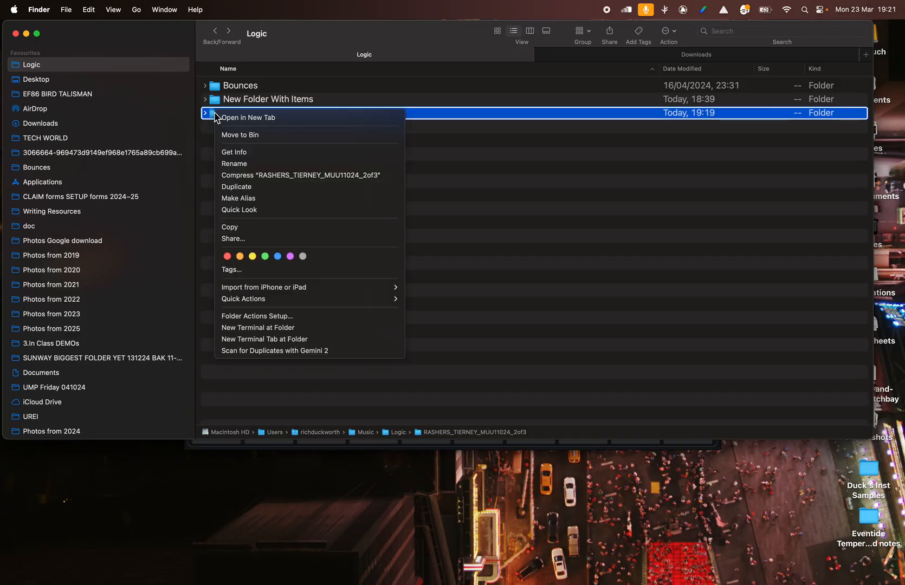
{"action": "left_click", "coordinate": [267, 176]}
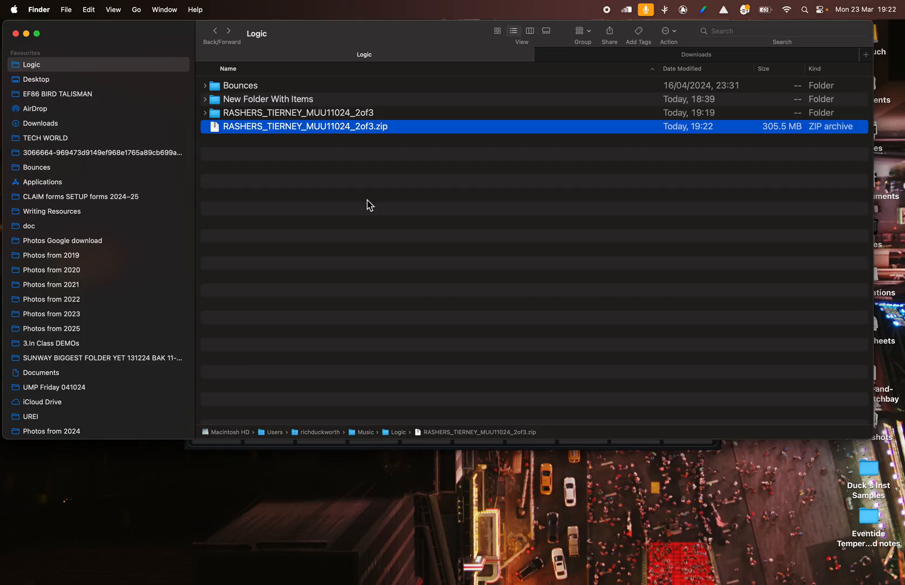
- Create a folder named New Place inside the Logic folder and move the submission ZIP archive into it
{"action": "left_click", "coordinate": [244, 118]}
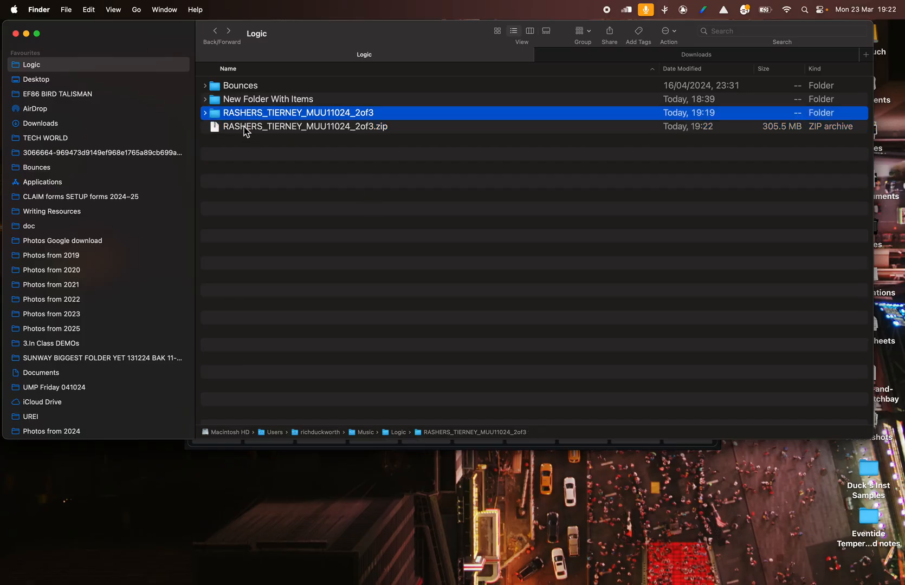
{"action": "left_click", "coordinate": [244, 128]}
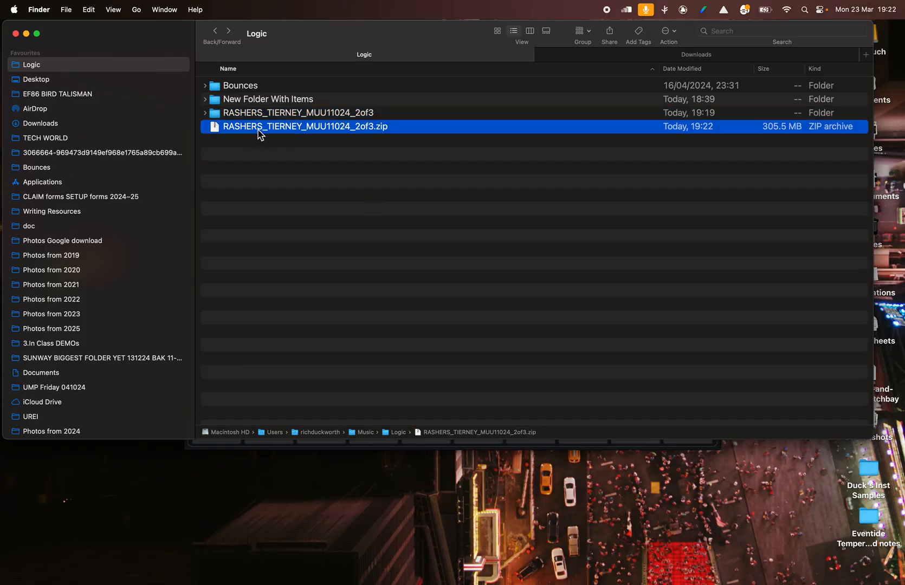
{"action": "right_click", "coordinate": [278, 256]}
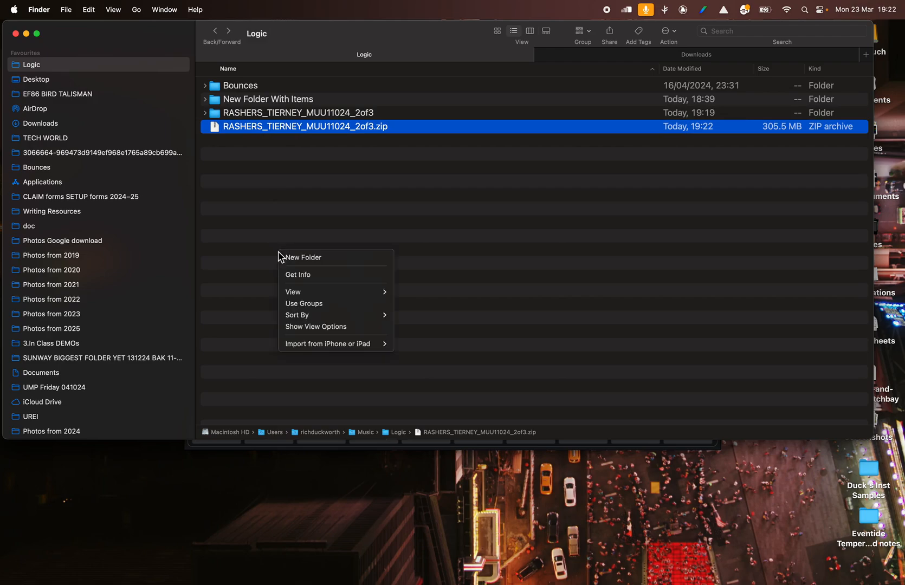
{"action": "left_click", "coordinate": [302, 258]}
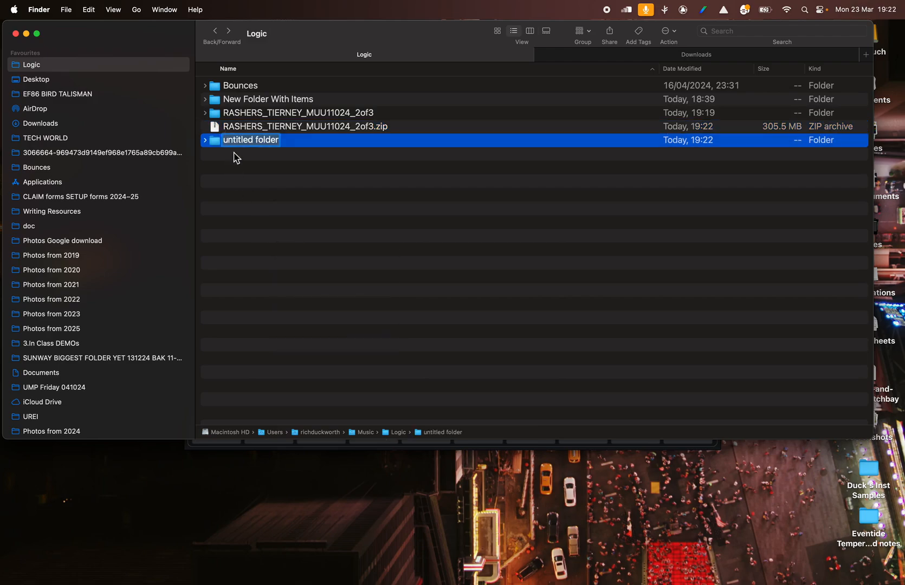
{"action": "type", "text": "New Place"}
{"action": "key", "text": "Return"}
{"action": "left_click_drag", "start_coordinate": [247, 139], "coordinate": [252, 118]}
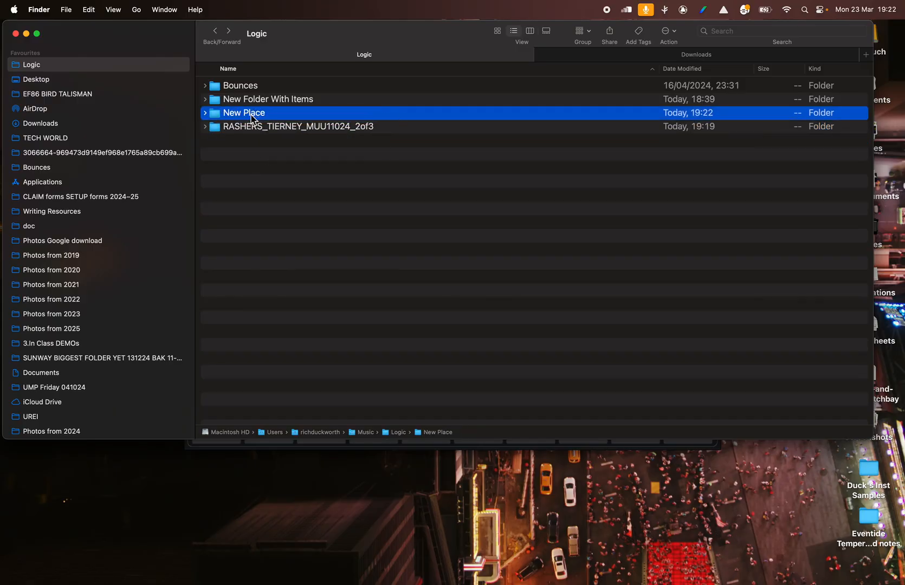
- Open the New Place folder, extract the ZIP archive there and expand the extracted submission folder
{"action": "double_click", "coordinate": [245, 115]}
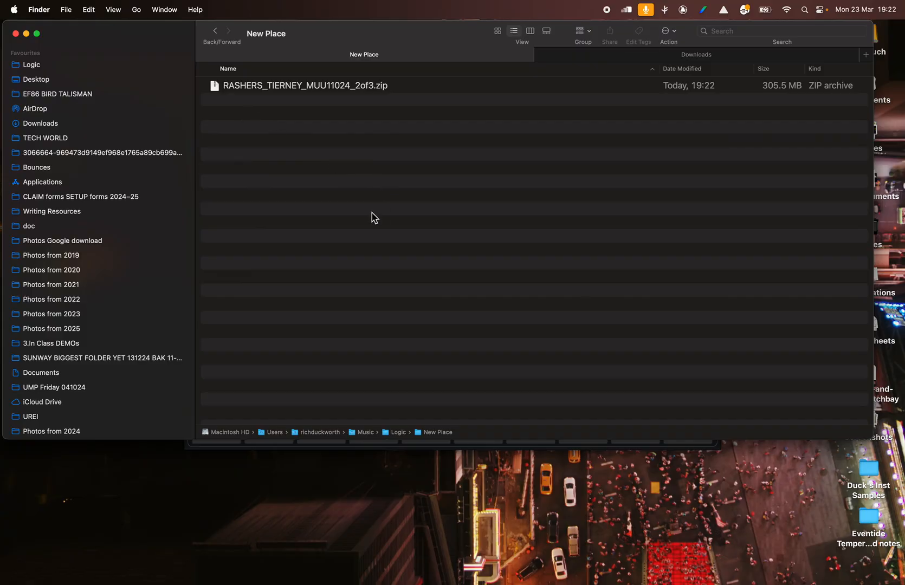
{"action": "double_click", "coordinate": [295, 88]}
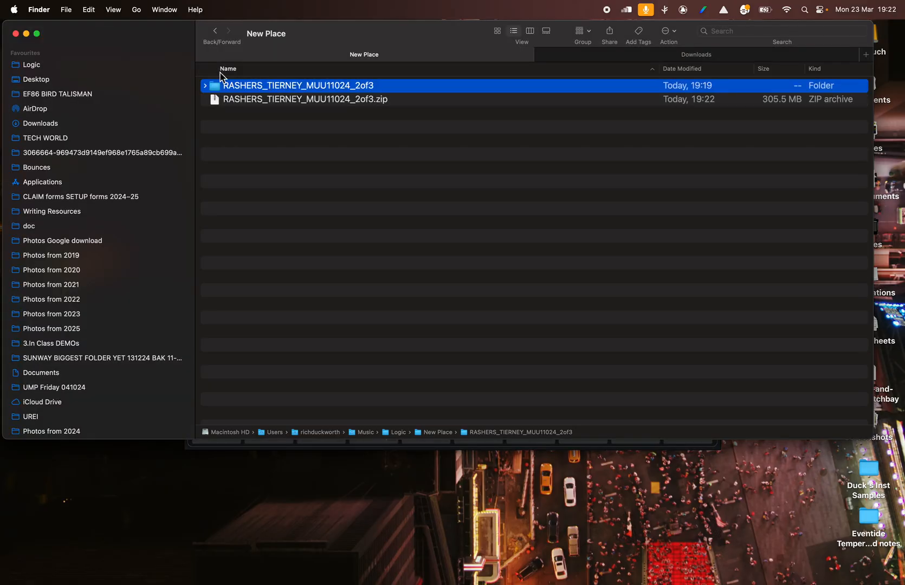
{"action": "left_click", "coordinate": [206, 86]}
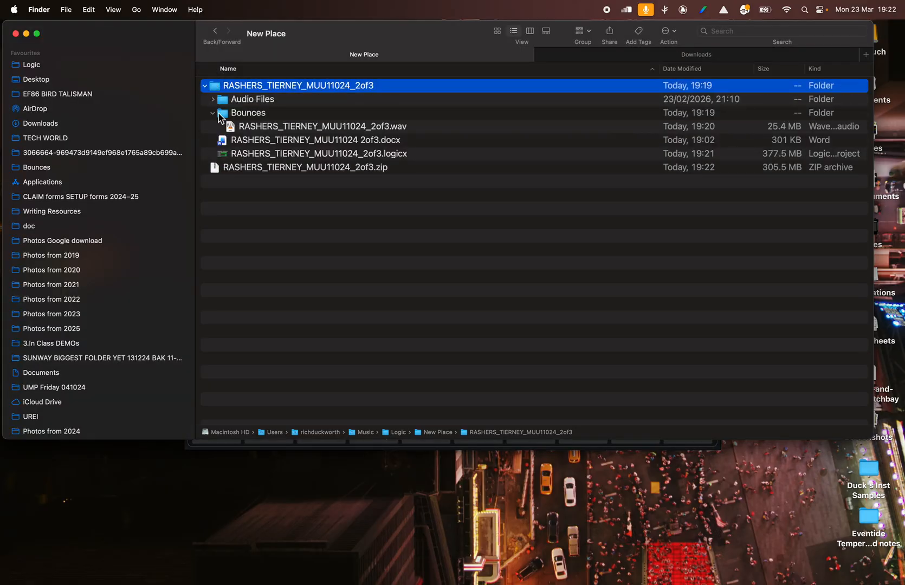
- Move the ZIP archive in New Place to the Bin
{"action": "left_click", "coordinate": [238, 170]}
{"action": "right_click", "coordinate": [238, 173]}
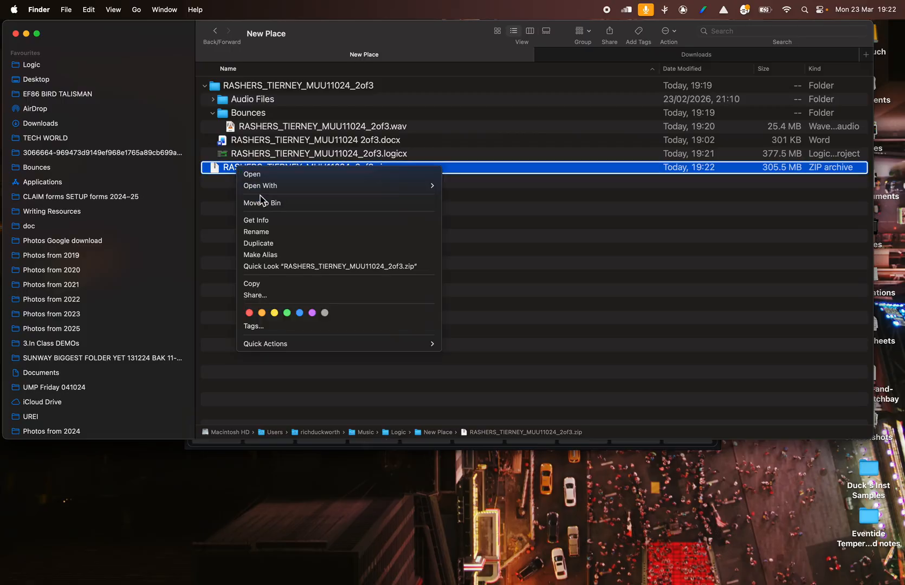
{"action": "left_click", "coordinate": [262, 202]}
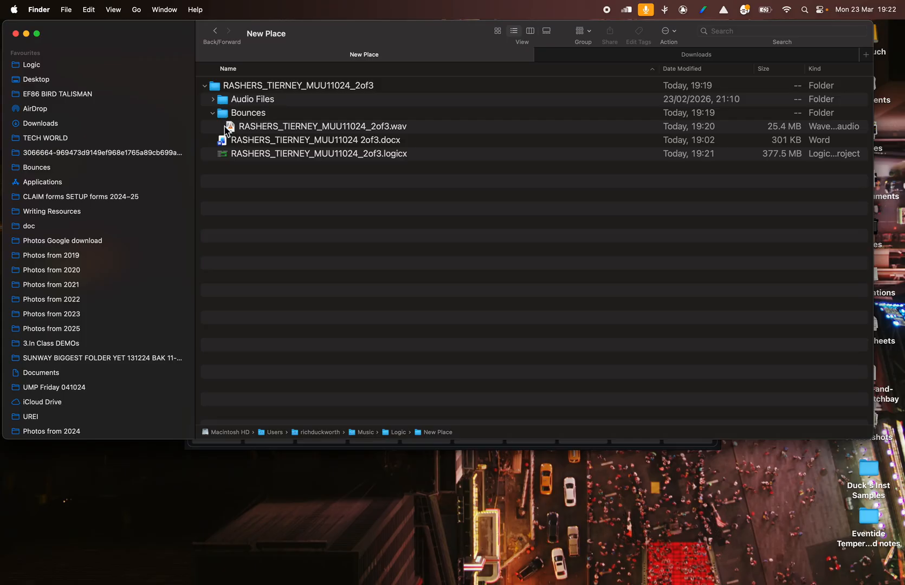
- Examine the extracted folder's Logic project, Wave file, Bounces subfolder and Word document, then collapse it and return to the Logic folder
{"action": "left_click", "coordinate": [234, 154]}
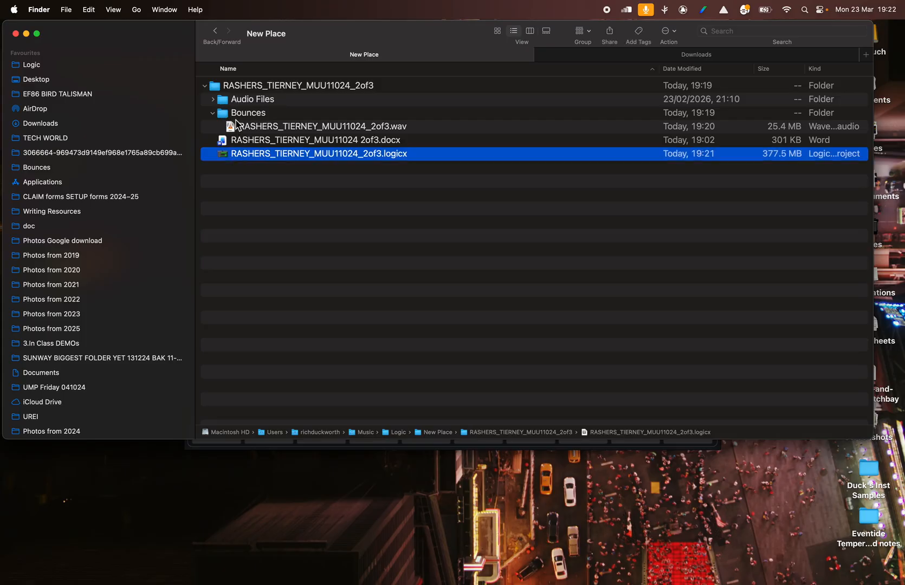
{"action": "left_click", "coordinate": [238, 127]}
{"action": "left_click", "coordinate": [231, 91]}
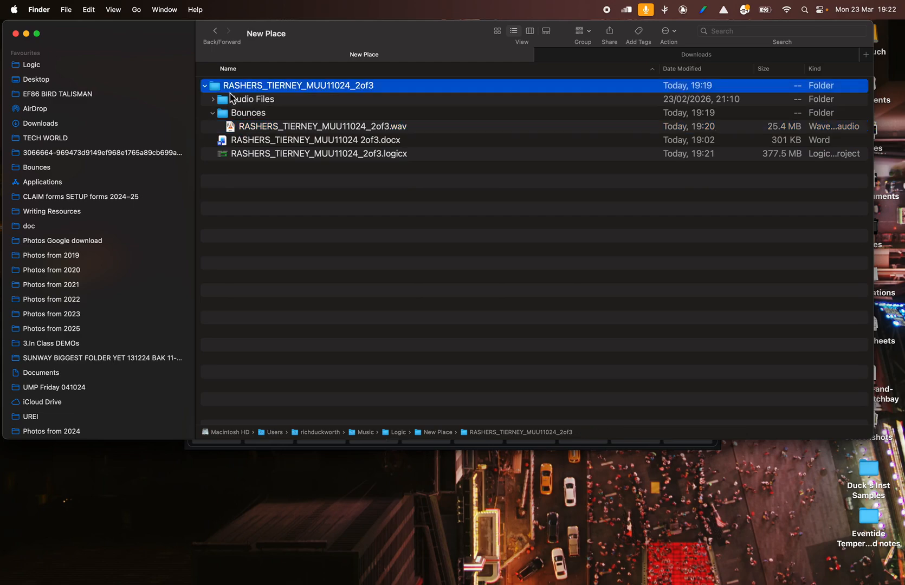
{"action": "left_click", "coordinate": [236, 115]}
{"action": "left_click", "coordinate": [242, 142]}
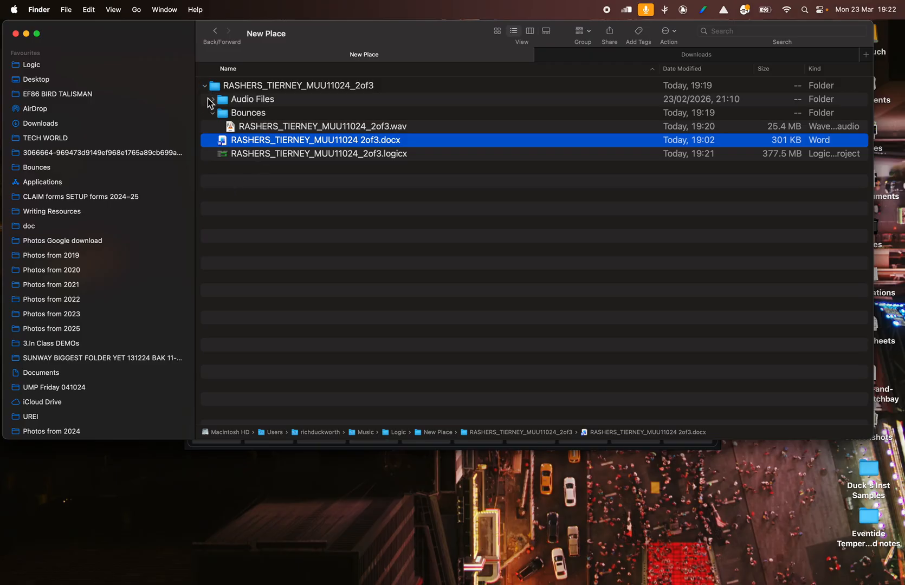
{"action": "left_click", "coordinate": [206, 86]}
{"action": "left_click", "coordinate": [214, 31]}
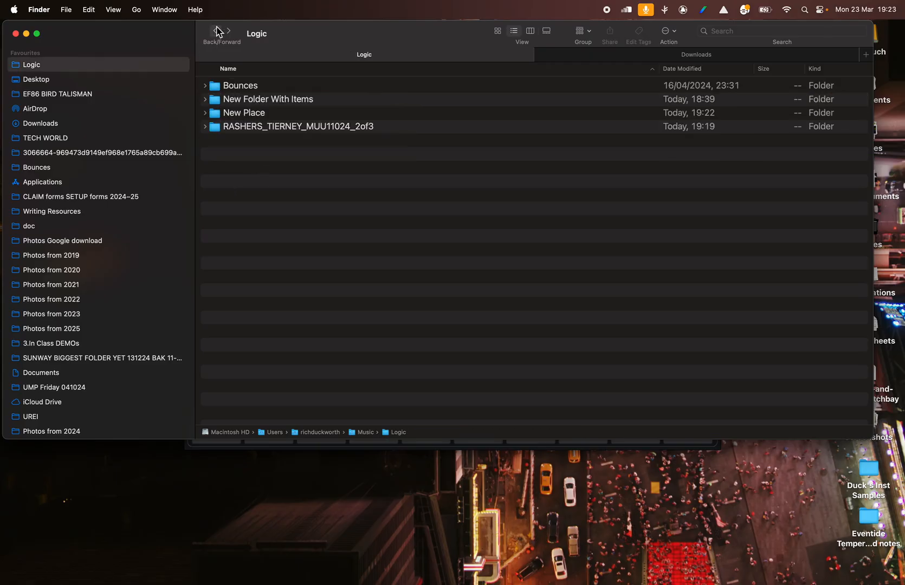
- Compare the original submission folder with the extracted copy inside New Place, leaving both folders collapsed
{"action": "left_click", "coordinate": [209, 128]}
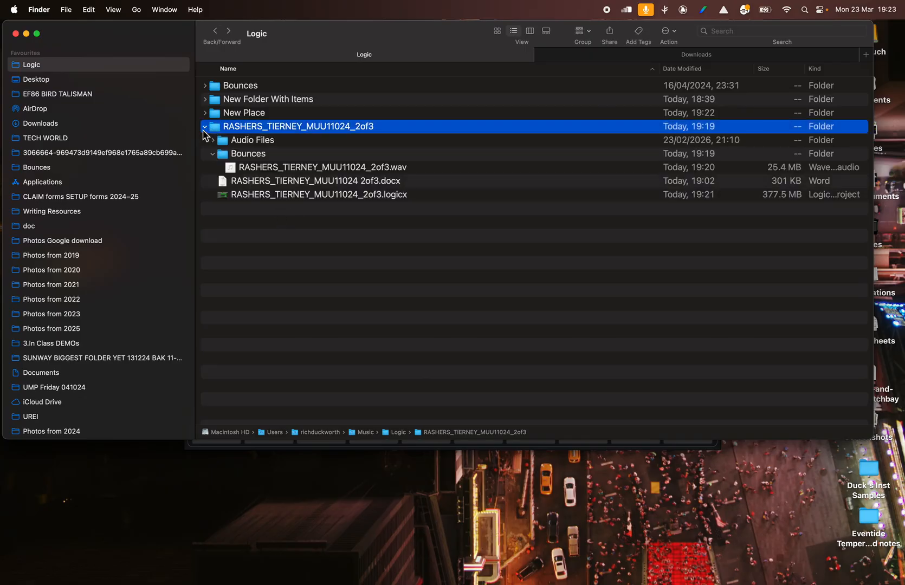
{"action": "left_click", "coordinate": [205, 127]}
{"action": "left_click", "coordinate": [205, 114]}
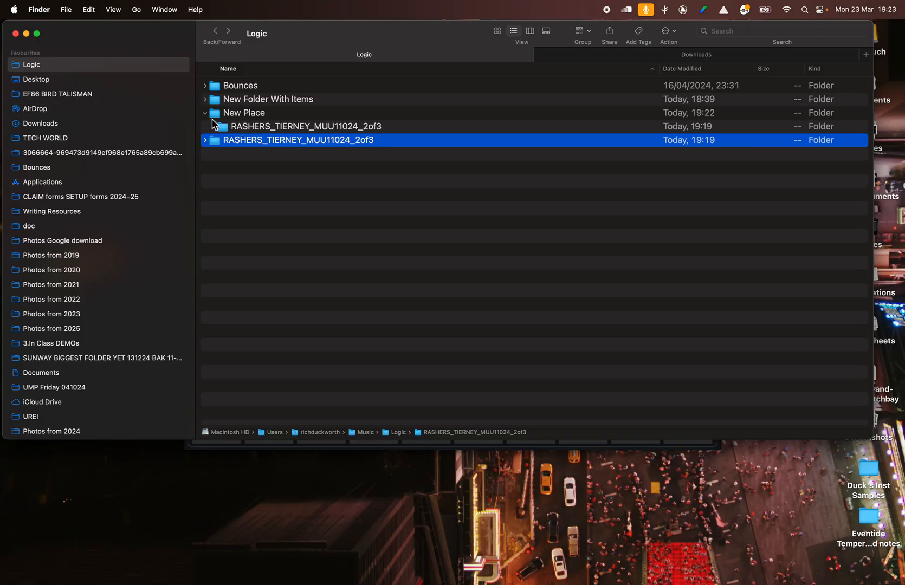
{"action": "left_click", "coordinate": [205, 113]}
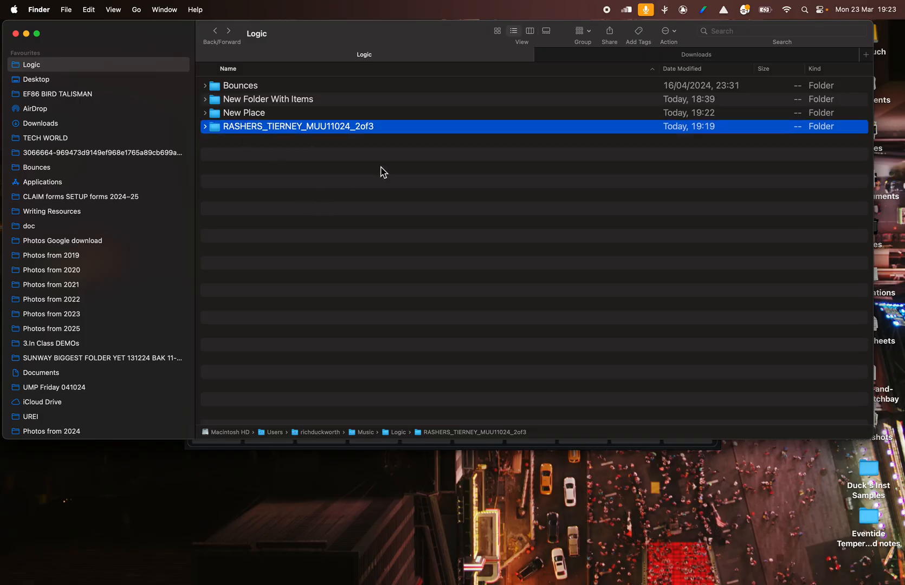
{"action": "left_click", "coordinate": [352, 170]}
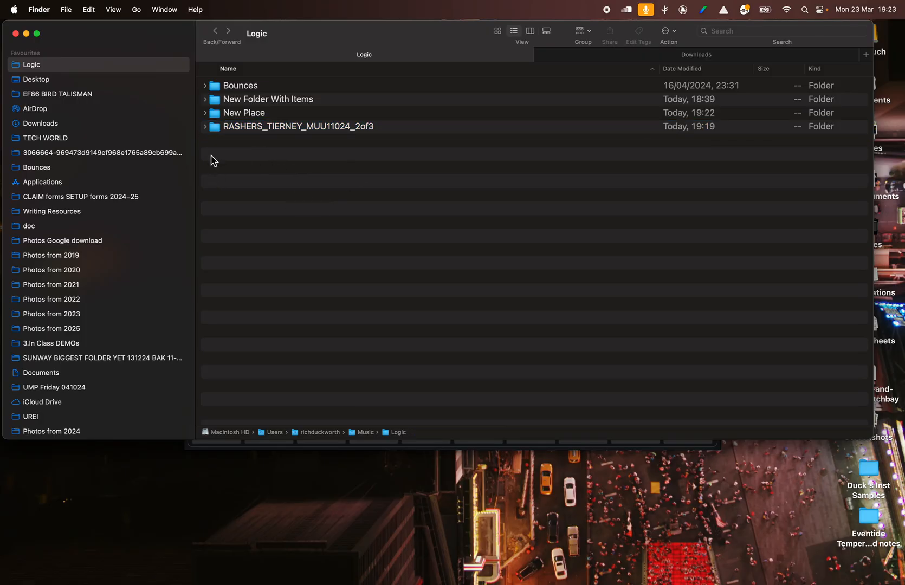
- Expand the original submission folder, collapse its Bounces subfolder and move the Logic project file out into the parent Logic folder
{"action": "left_click", "coordinate": [205, 127]}
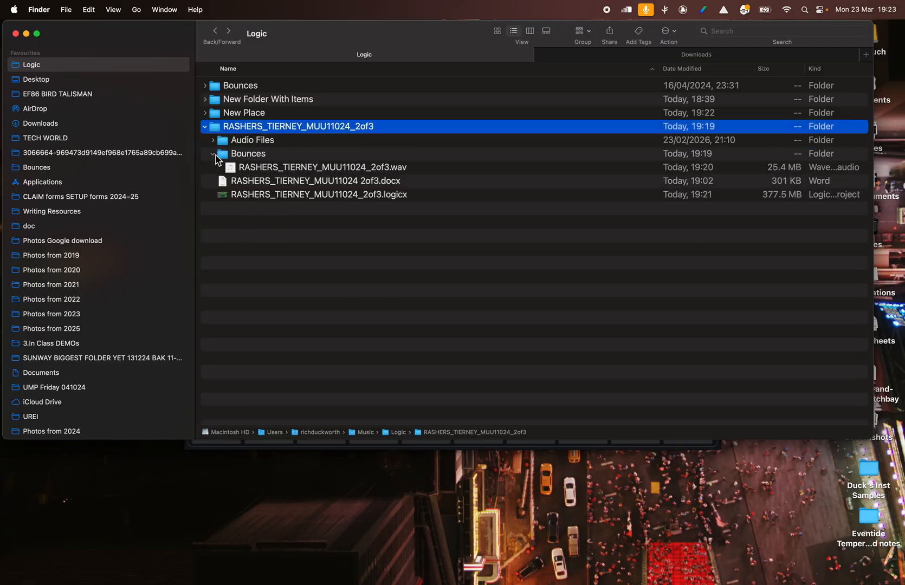
{"action": "left_click", "coordinate": [212, 154]}
{"action": "left_click_drag", "start_coordinate": [248, 187], "coordinate": [439, 106]}
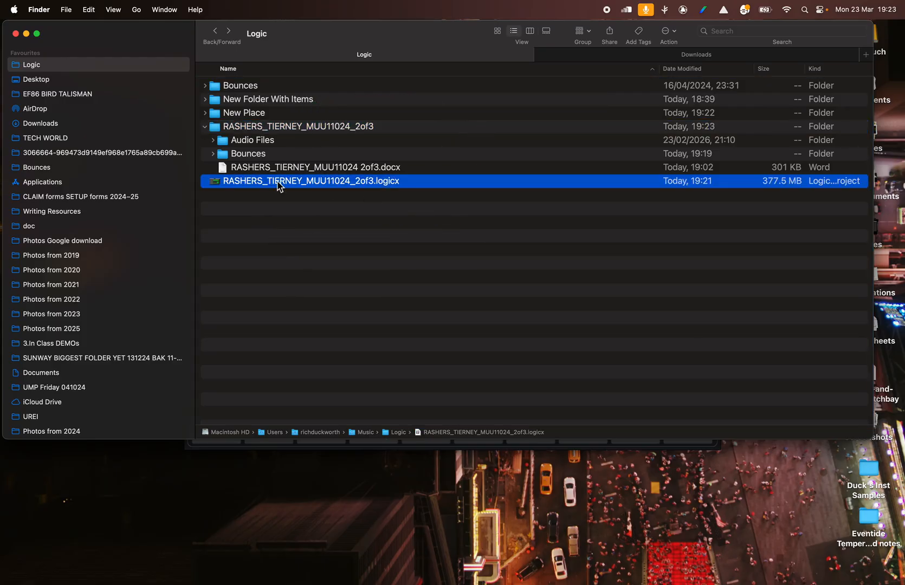
- Look at the loose Logic project file's available actions, then move it back into the submission folder
{"action": "left_click", "coordinate": [256, 186]}
{"action": "right_click", "coordinate": [230, 183]}
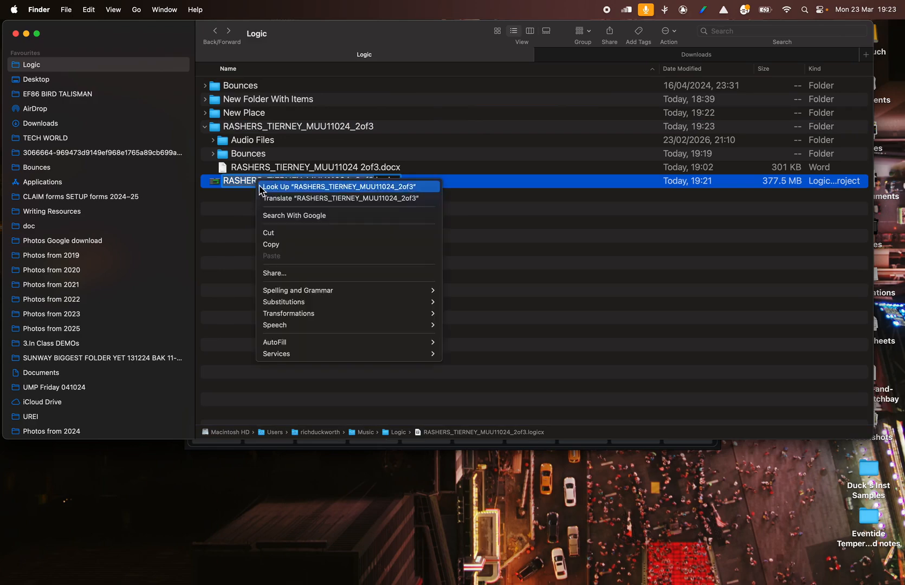
{"action": "left_click", "coordinate": [210, 187]}
{"action": "key", "text": "Return"}
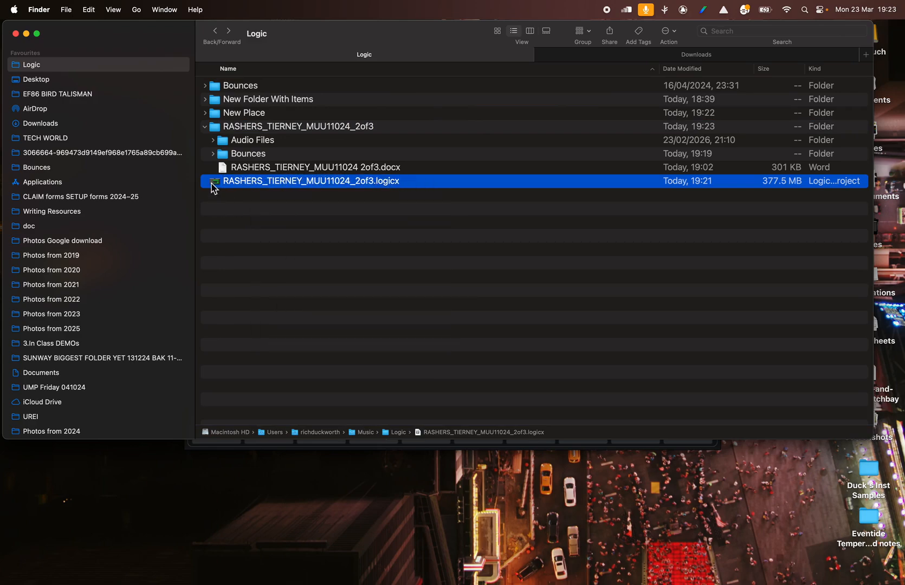
{"action": "right_click", "coordinate": [212, 186]}
{"action": "left_click", "coordinate": [375, 159]}
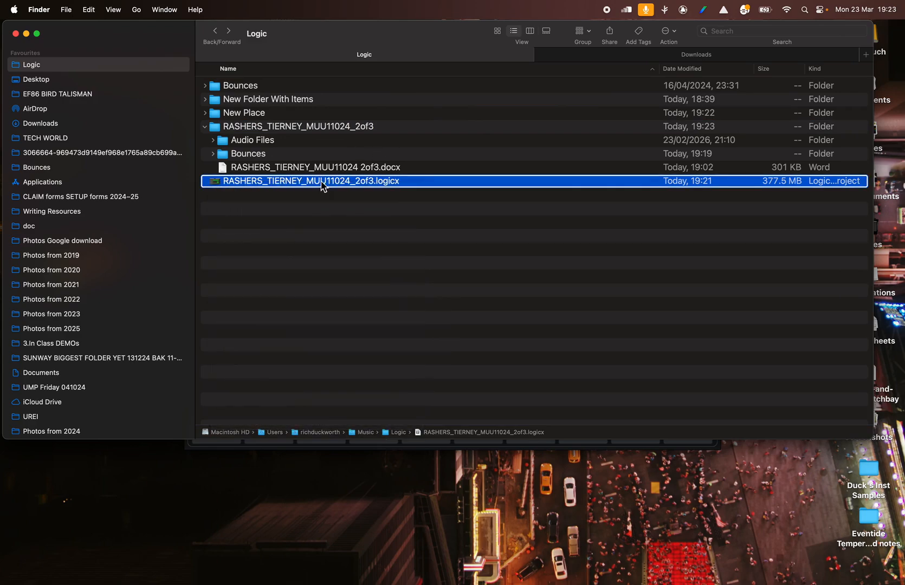
{"action": "left_click_drag", "start_coordinate": [217, 187], "coordinate": [244, 130]}
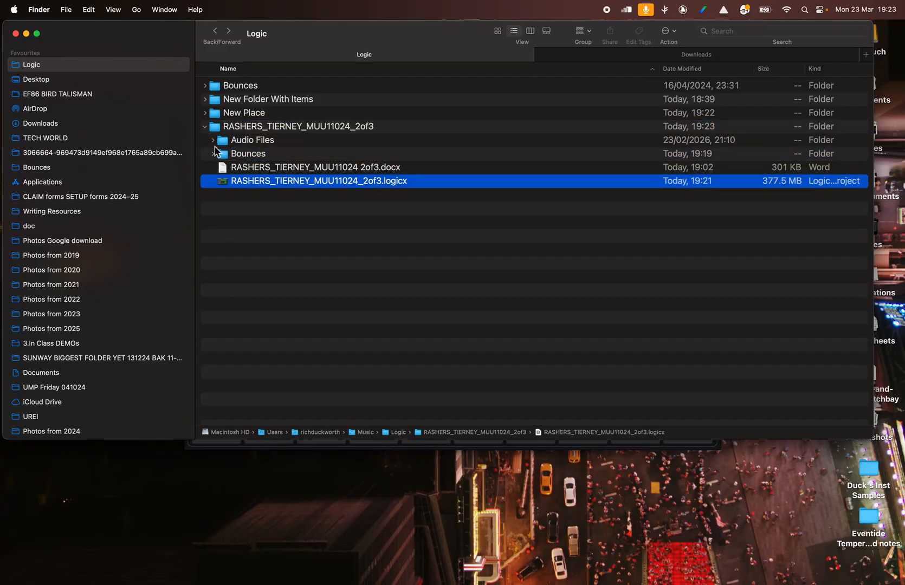
- Open the submission folder, review its Logic project, Word document, Bounces and Audio Files, then return to the Logic folder
{"action": "left_click", "coordinate": [223, 127]}
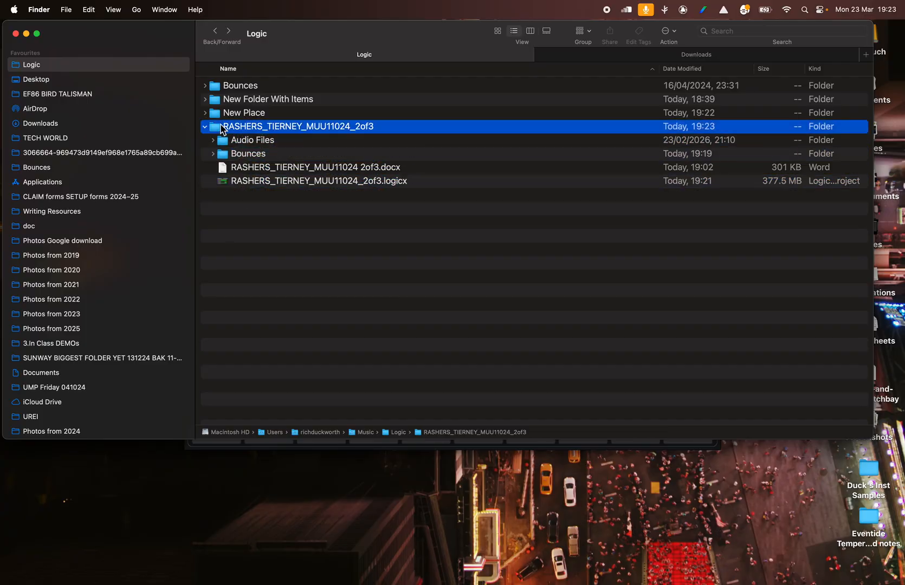
{"action": "double_click", "coordinate": [274, 126]}
{"action": "left_click", "coordinate": [266, 130]}
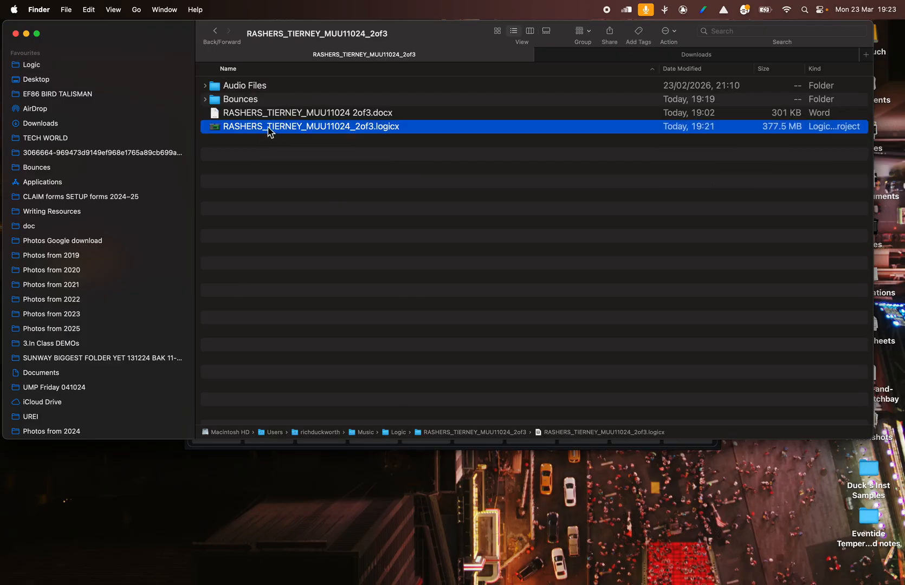
{"action": "left_click", "coordinate": [254, 114]}
{"action": "left_click", "coordinate": [239, 99]}
{"action": "left_click", "coordinate": [239, 86]}
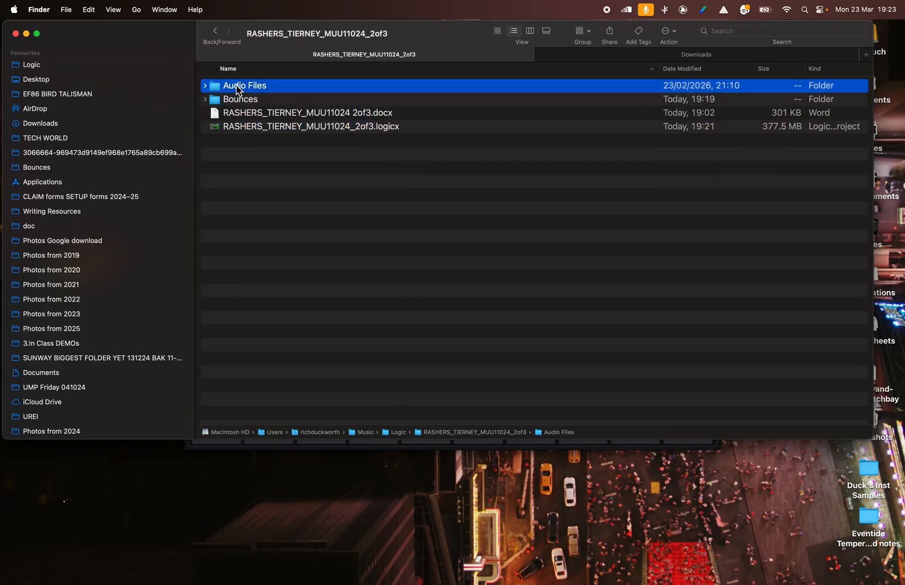
{"action": "left_click", "coordinate": [215, 31]}
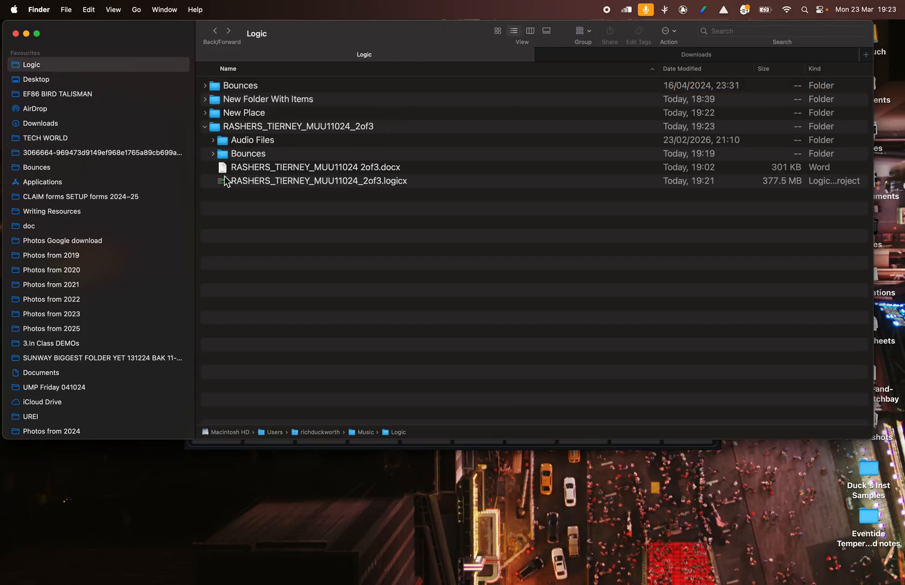
- Select the submission folder and collapse its contents, repositioning the file window slightly
{"action": "left_click", "coordinate": [252, 127]}
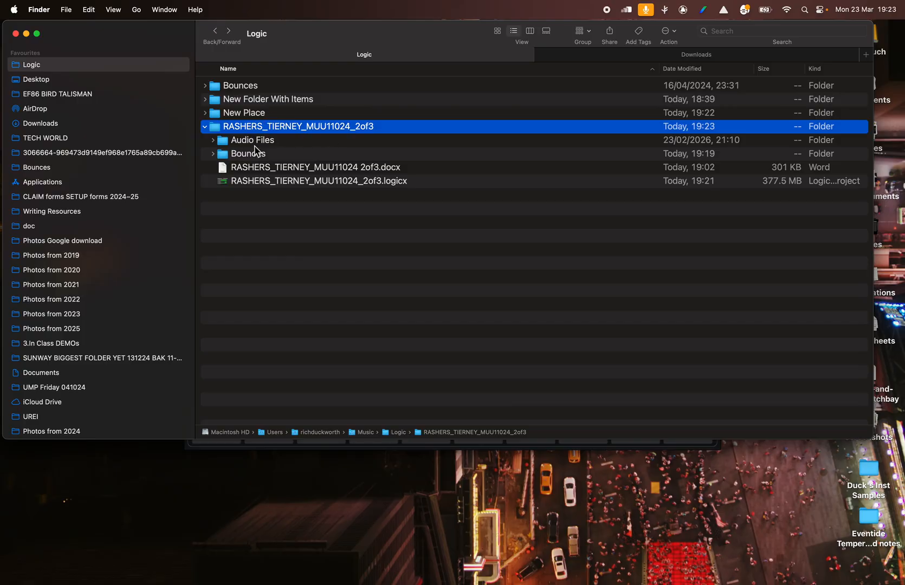
{"action": "mouse_move", "coordinate": [336, 39]}
{"action": "left_mouse_down"}
{"action": "mouse_move", "coordinate": [315, 39]}
{"action": "mouse_move", "coordinate": [344, 34]}
{"action": "left_mouse_up"}
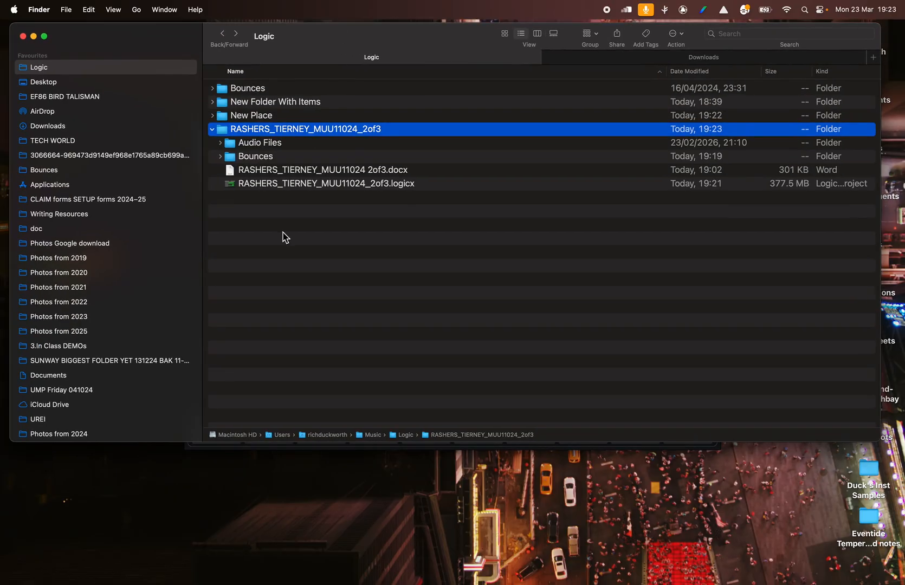
{"action": "left_click", "coordinate": [213, 130]}
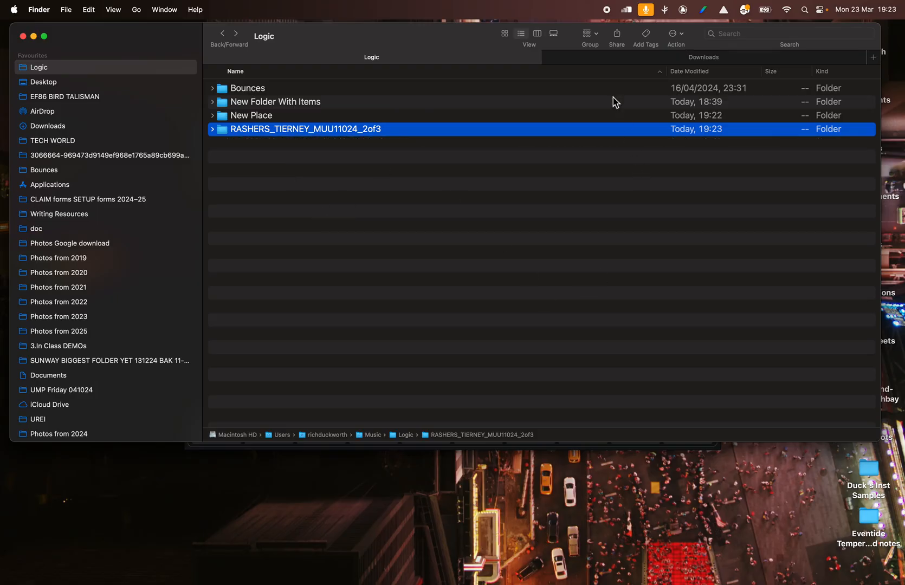
{"action": "mouse_move", "coordinate": [467, 39]}
{"action": "left_mouse_down"}
{"action": "mouse_move", "coordinate": [475, 45]}
{"action": "mouse_move", "coordinate": [471, 38]}
{"action": "left_mouse_up"}
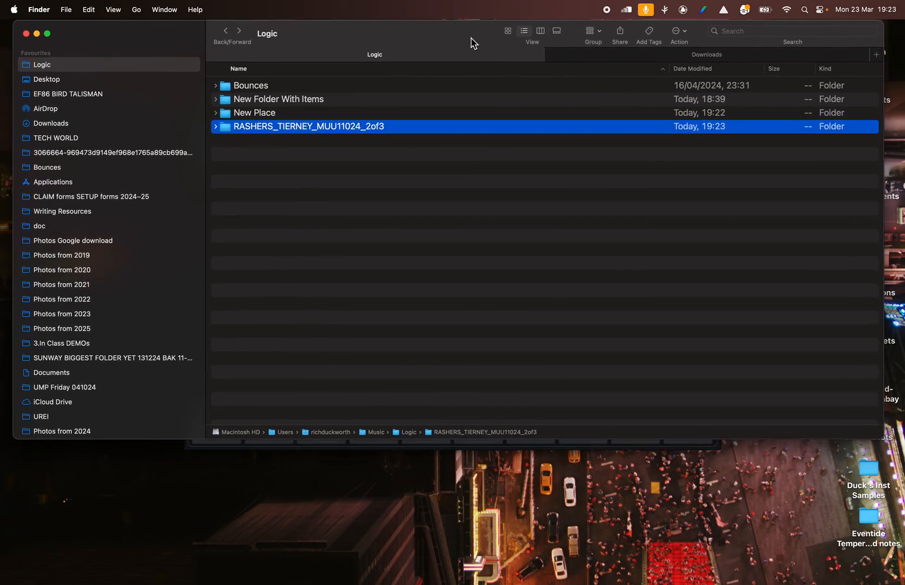